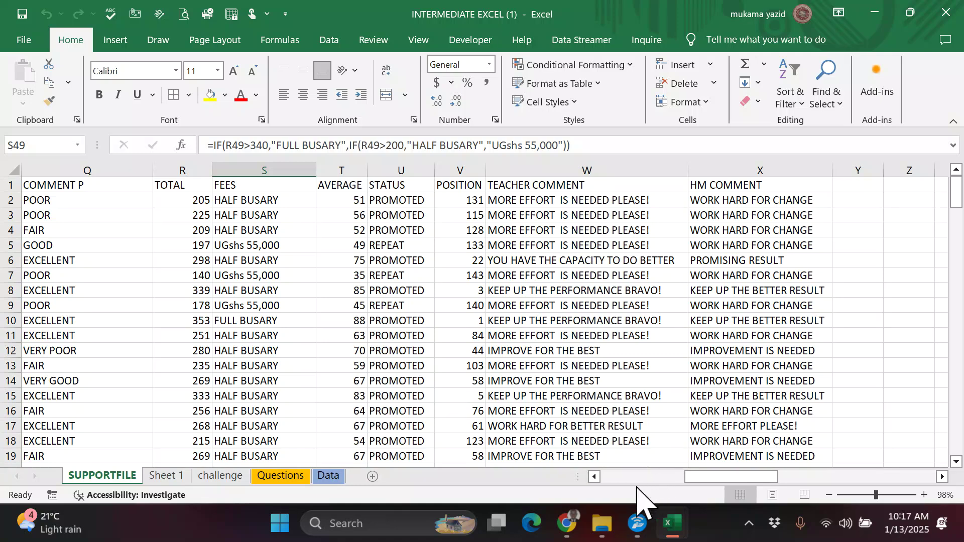
Step: Examine the student records on the SUPPORTFILE sheet, starting from the student number column
left_click(594, 476)
left_click(598, 477)
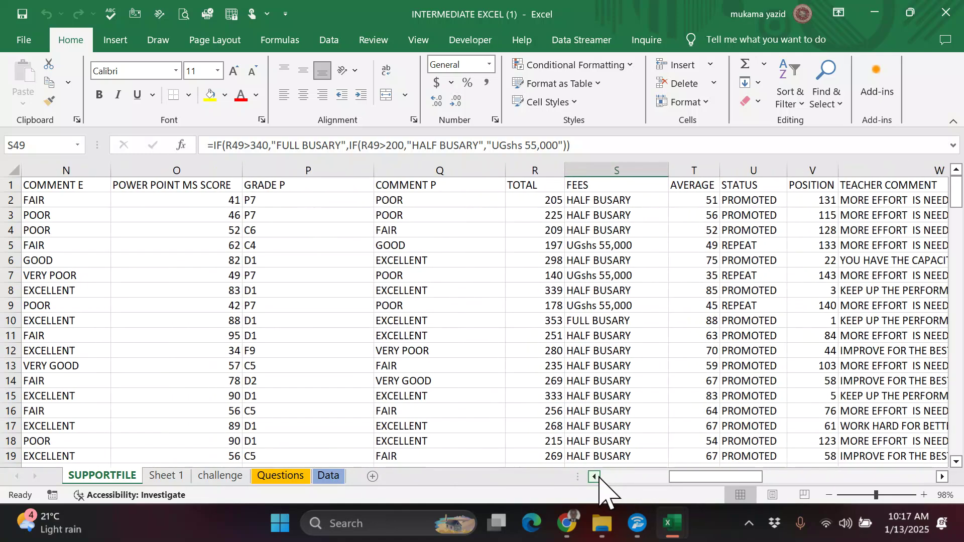
left_click(598, 478)
left_click(598, 477)
left_click(597, 477)
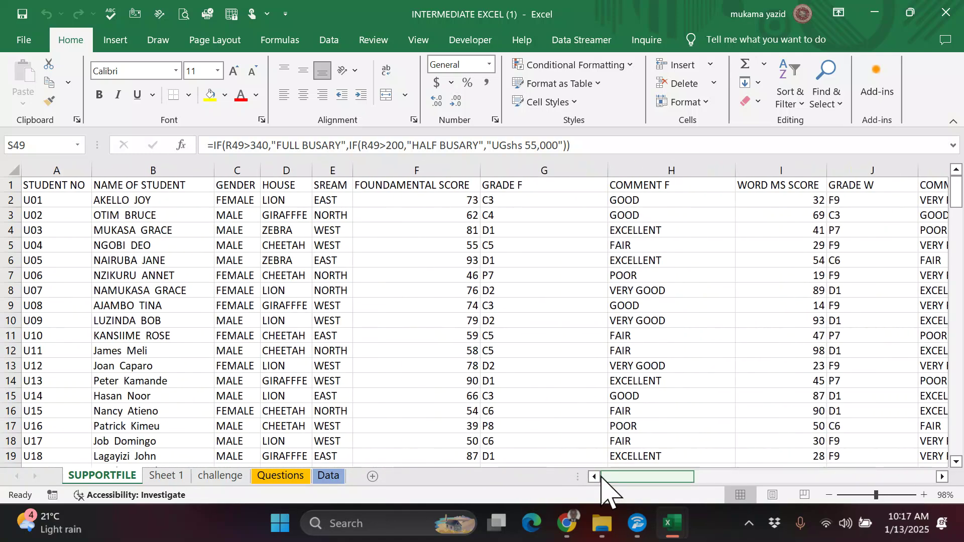
scroll(403, 305, "down", 8)
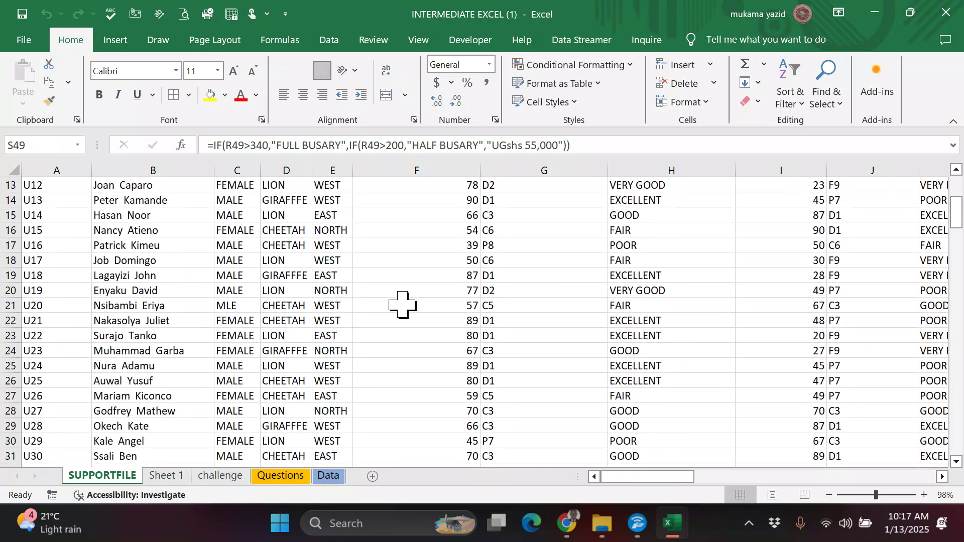
scroll(404, 301, "up", 5)
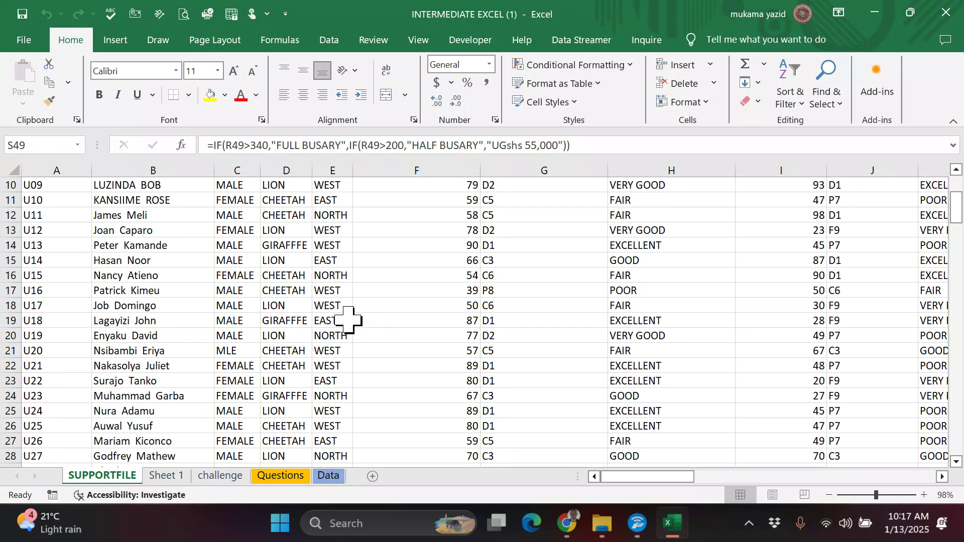
scroll(348, 320, "up", 3)
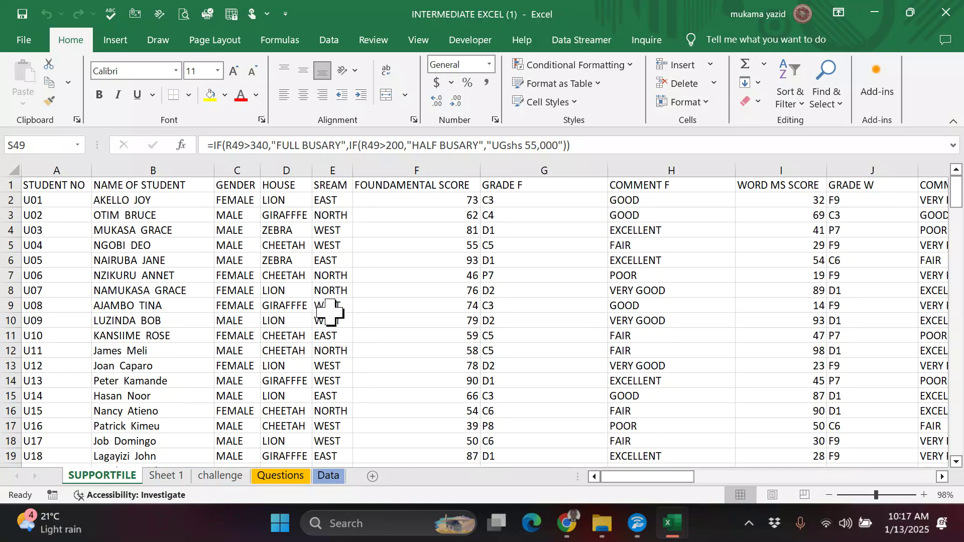
left_click(340, 307)
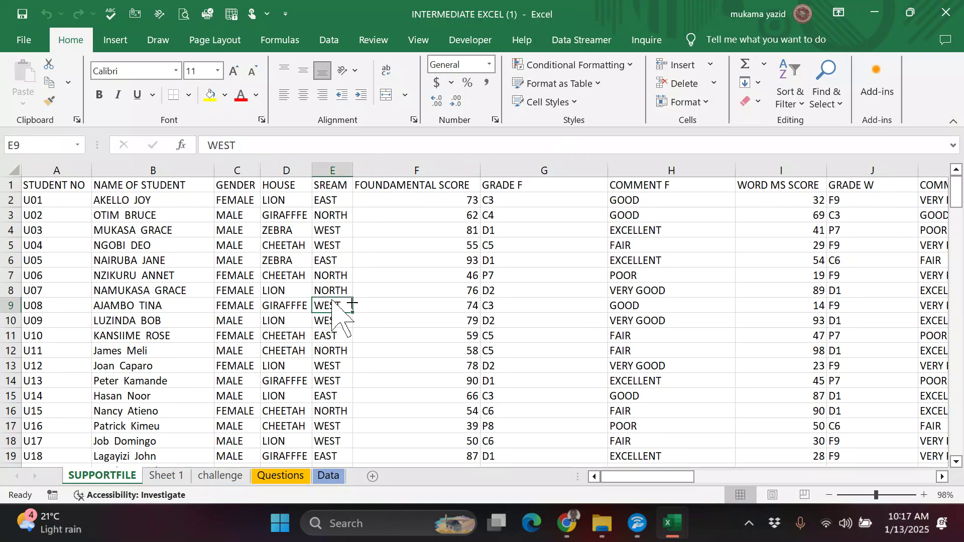
key("ctrl+c")
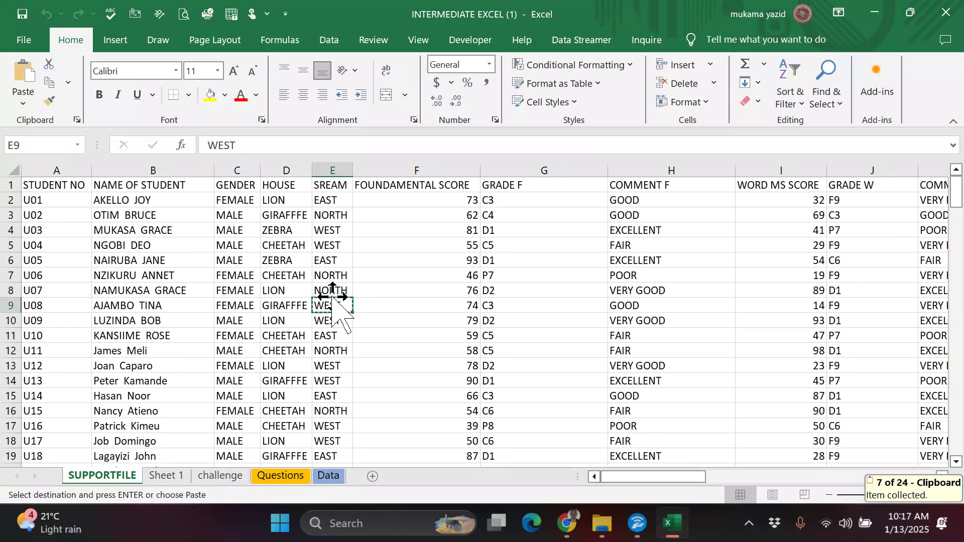
key("Escape")
Step: Copy the entire student data range on the SUPPORTFILE sheet, from the header row down to the last student record
left_click(396, 307)
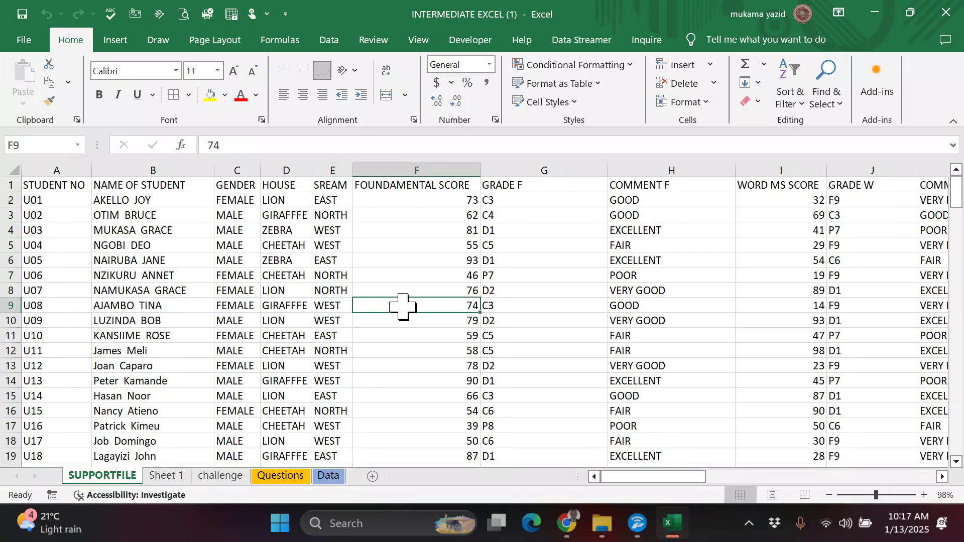
key("ctrl+a")
scroll(409, 293, "down", 16)
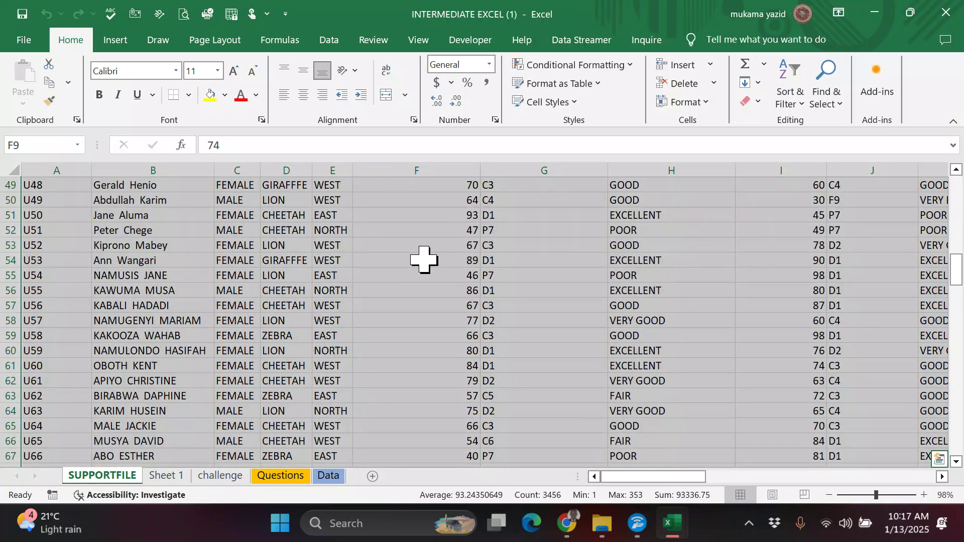
scroll(425, 259, "down", 20)
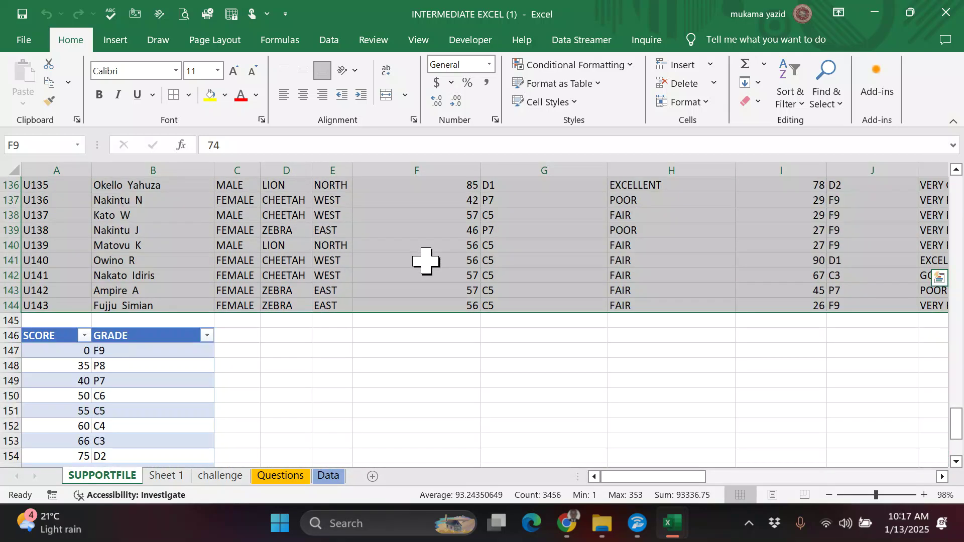
scroll(426, 262, "down", 3)
scroll(426, 261, "up", 2)
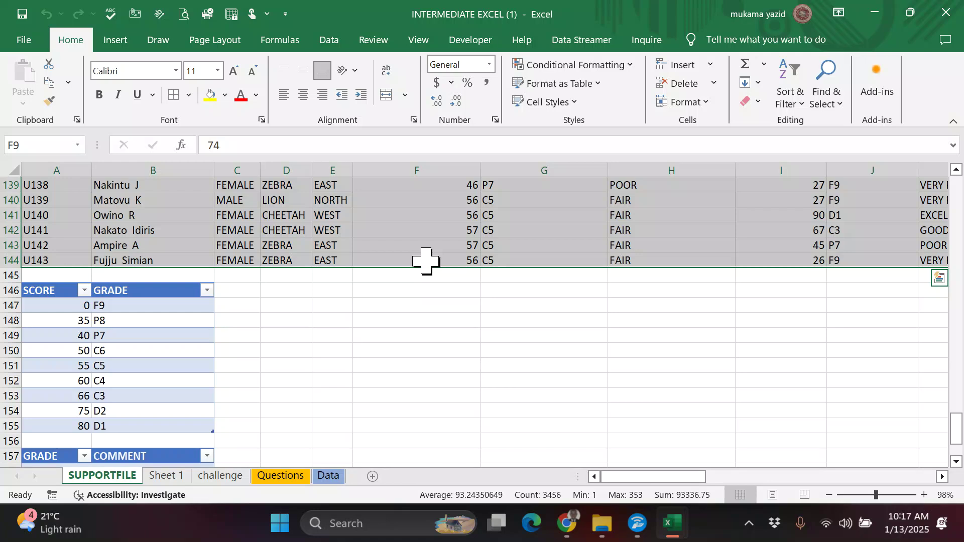
scroll(426, 260, "up", 2)
key("ctrl+c")
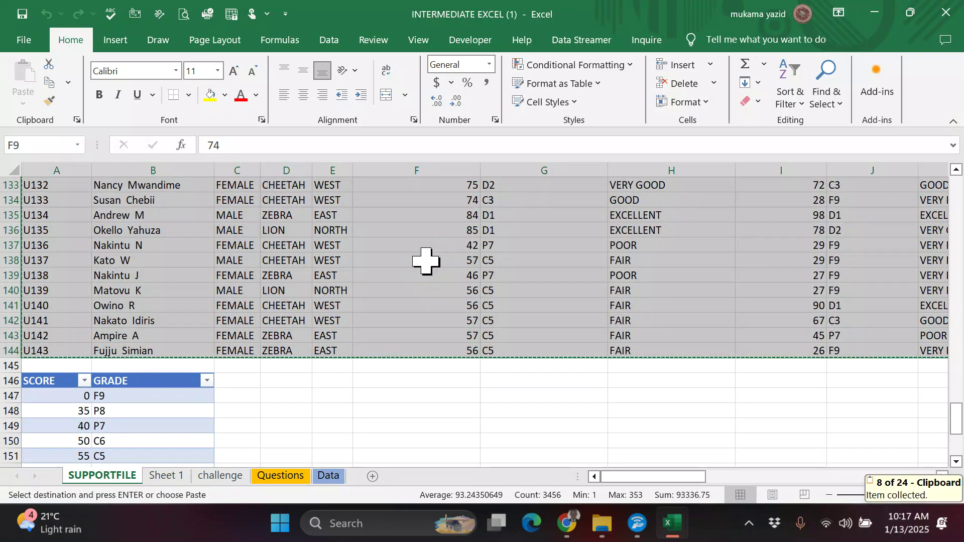
Step: Add a new worksheet and paste the copied student data into it from cell A1 as values only
left_click(372, 477)
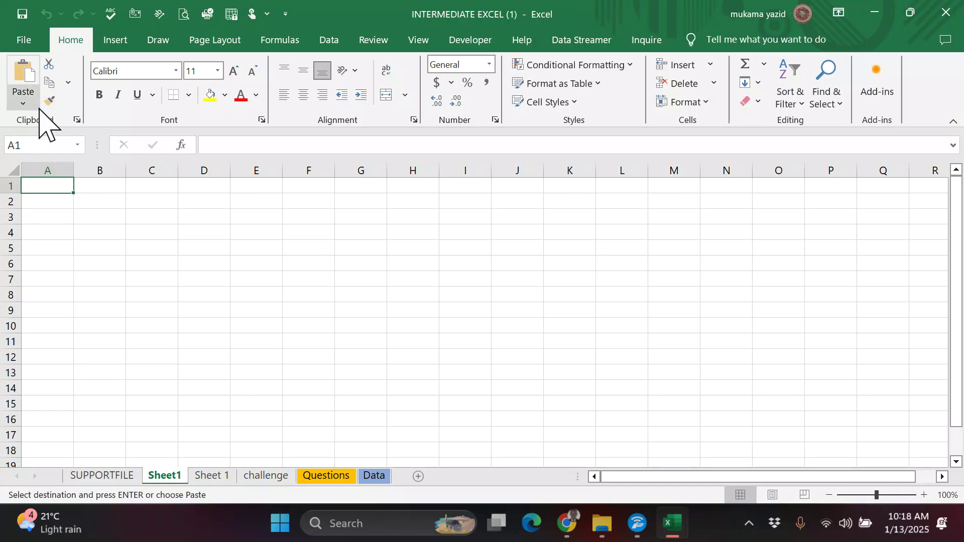
left_click(23, 103)
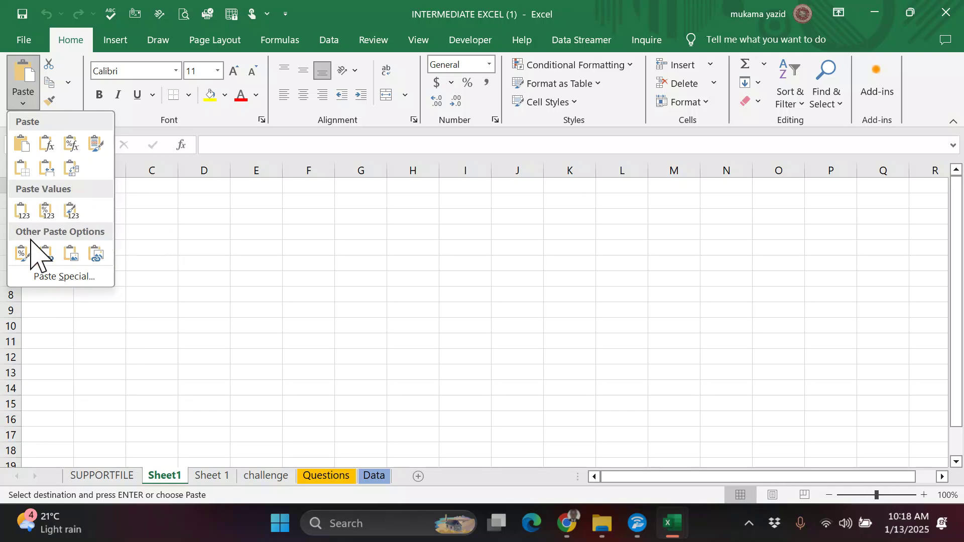
left_click(22, 211)
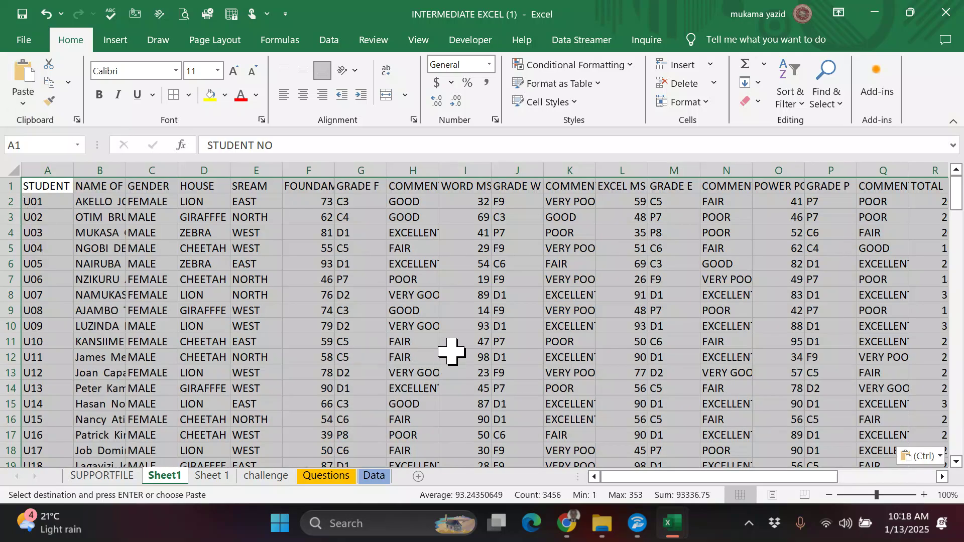
scroll(455, 329, "down", 1)
scroll(454, 329, "down", 20)
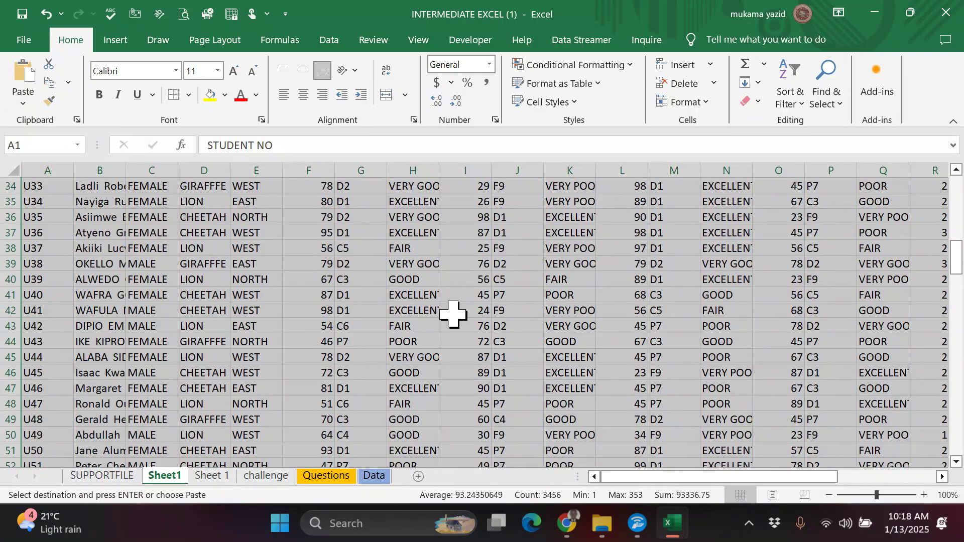
scroll(455, 300, "down", 20)
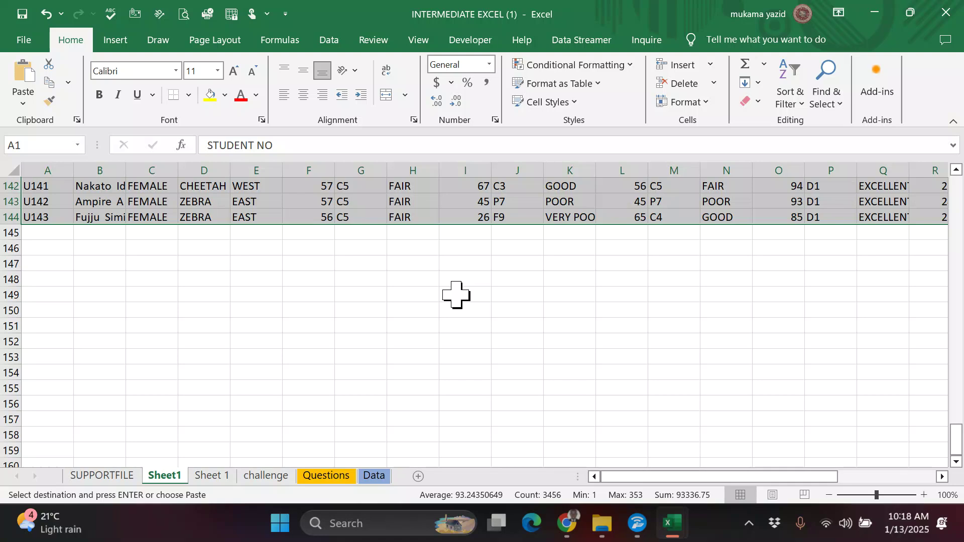
scroll(456, 295, "up", 3)
left_click(455, 296)
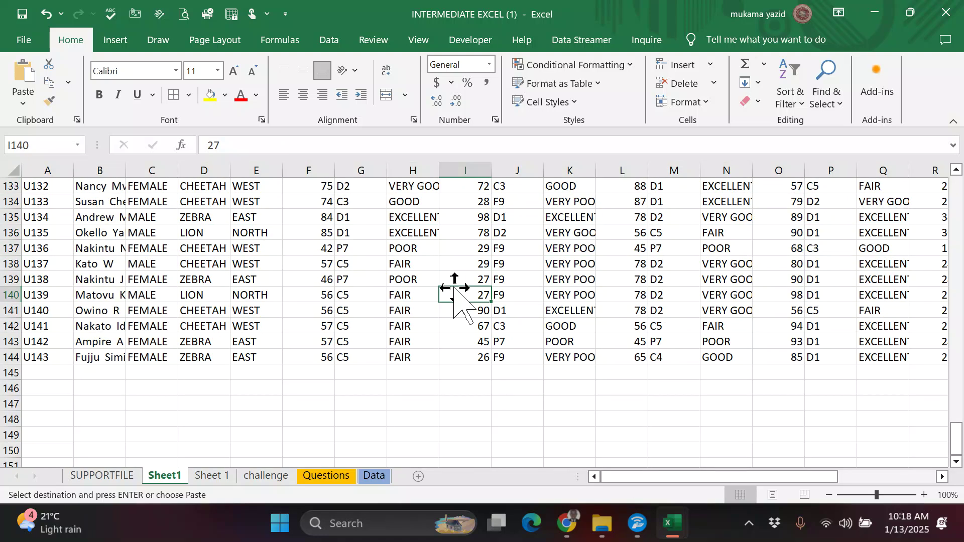
Step: Move the new Sheet1 worksheet in front of the SUPPORTFILE sheet
scroll(483, 367, "up", 3)
scroll(482, 357, "up", 14)
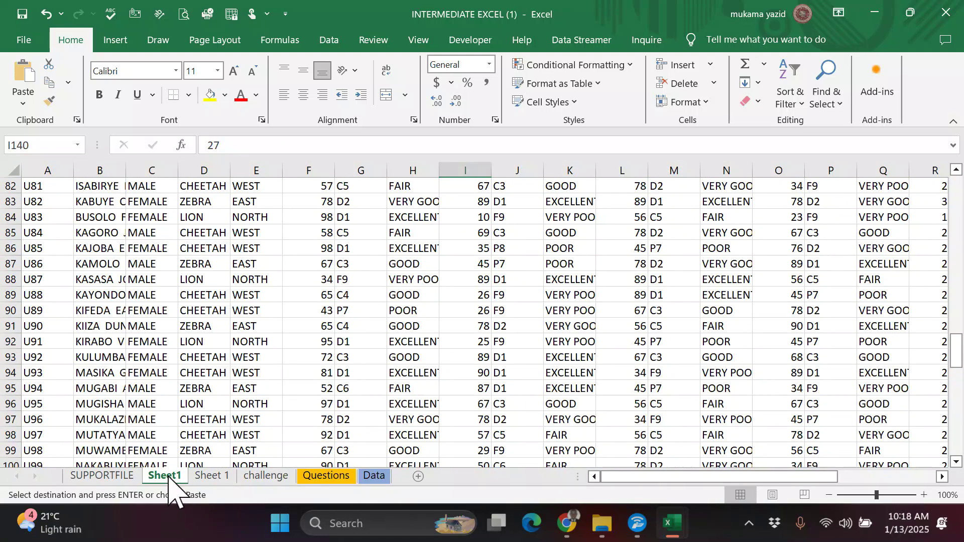
left_click_drag(168, 482, 50, 475)
Step: Examine the pasted student records on Sheet1, from the middle rows up to the header row
scroll(223, 401, "up", 3)
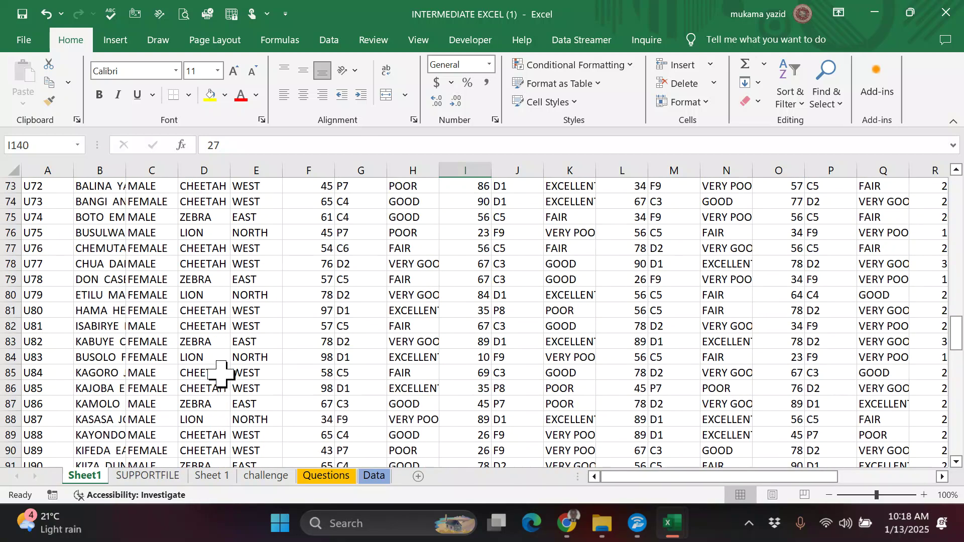
scroll(221, 374, "up", 17)
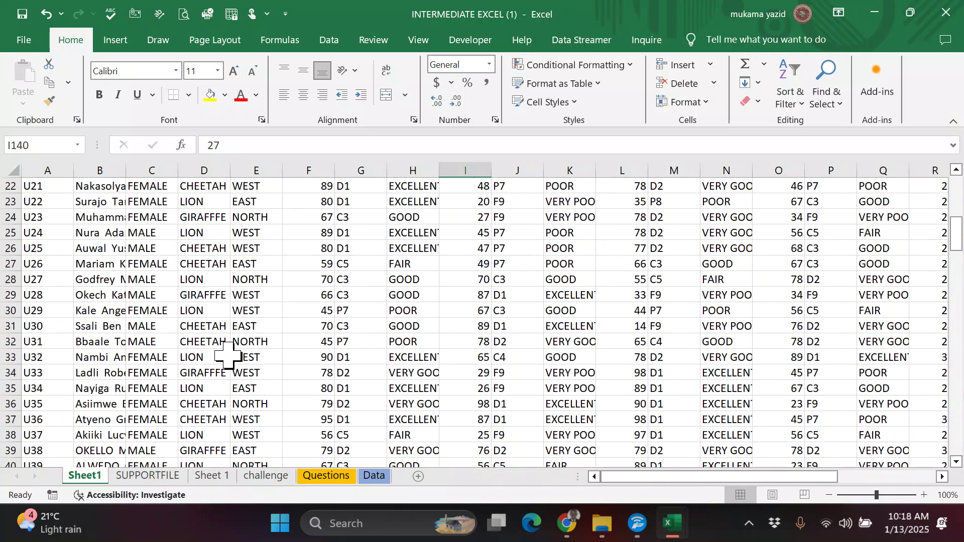
scroll(227, 355, "up", 4)
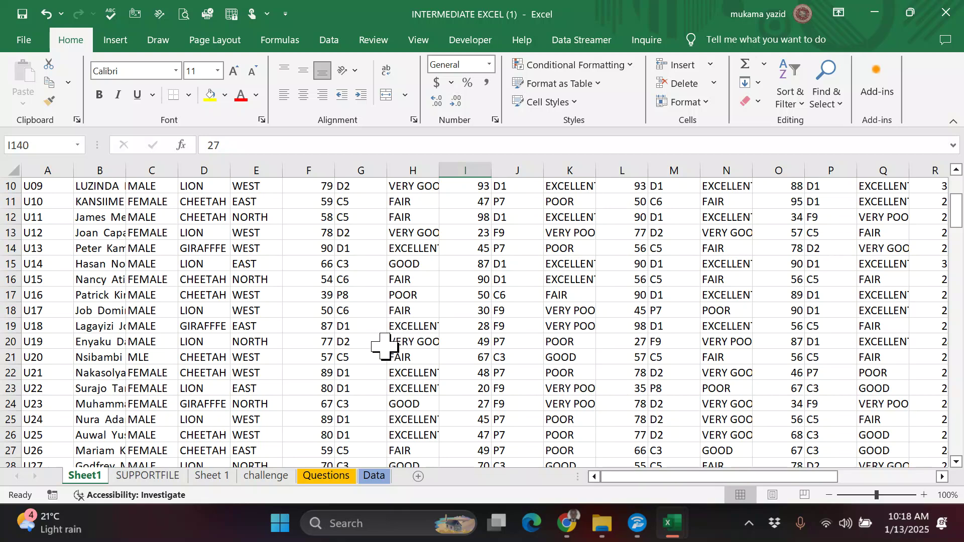
scroll(307, 373, "up", 3)
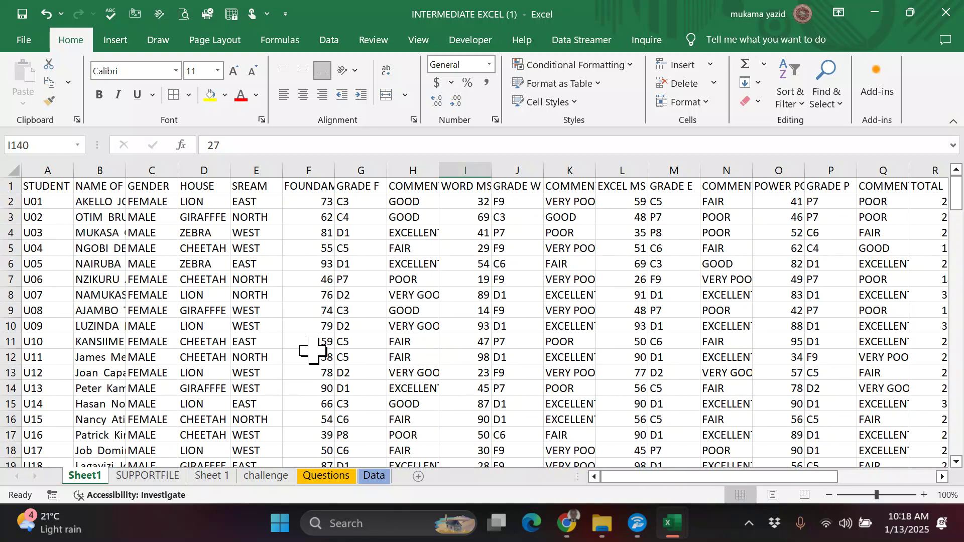
scroll(312, 346, "down", 10)
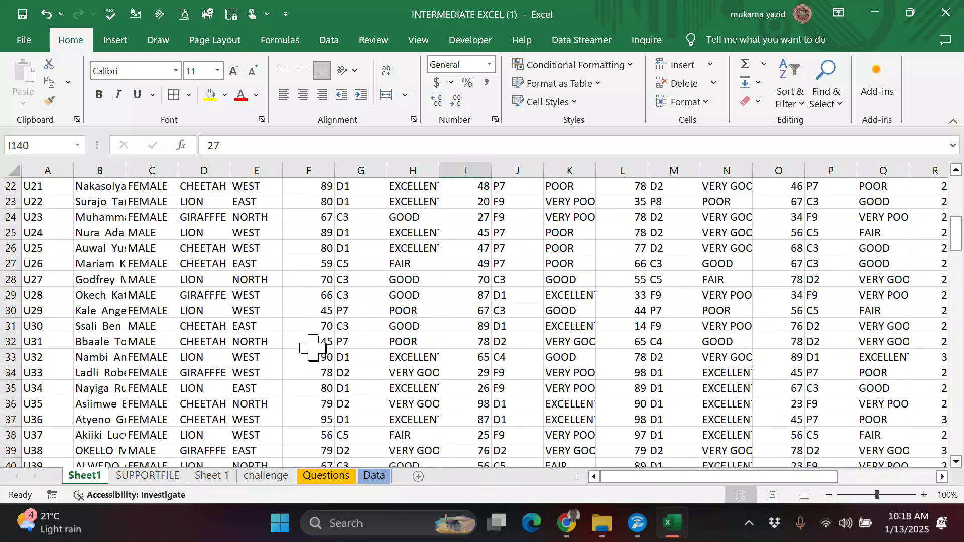
scroll(313, 347, "down", 7)
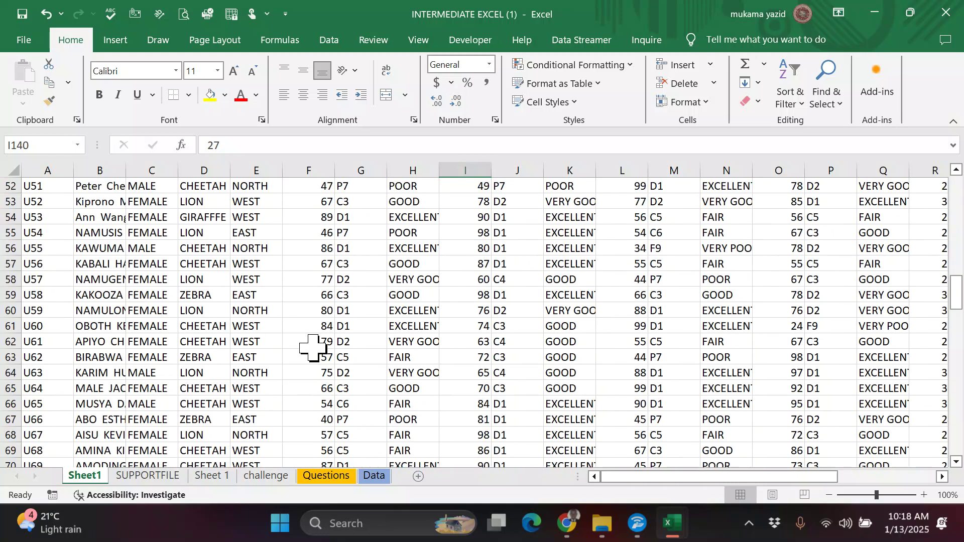
scroll(313, 347, "up", 14)
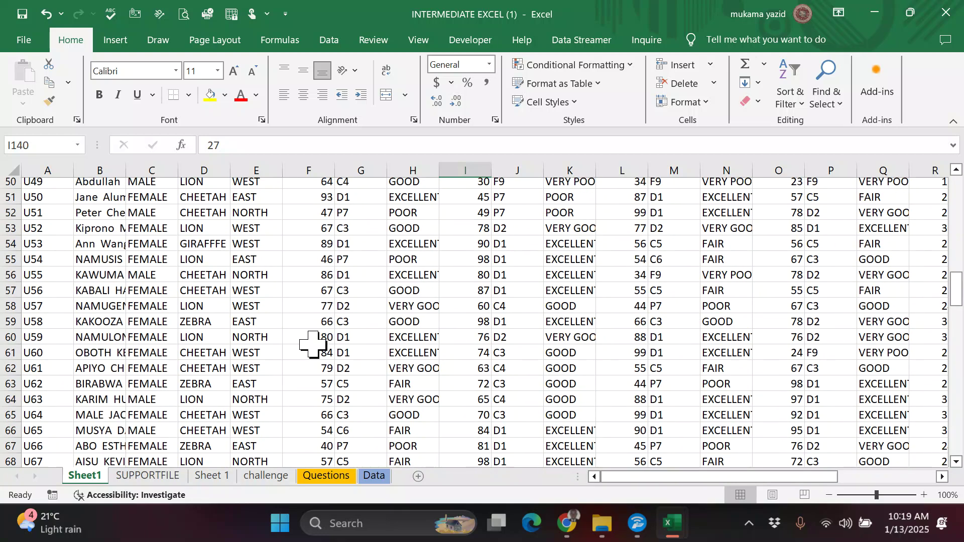
scroll(313, 345, "up", 3)
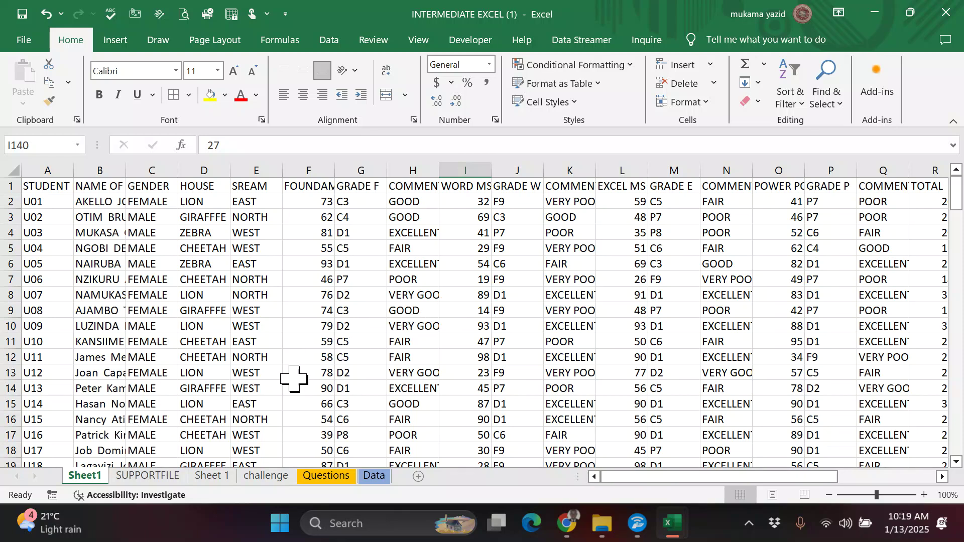
Step: Compare the original records on the SUPPORTFILE sheet with the values-only copy on Sheet1
left_click(161, 481)
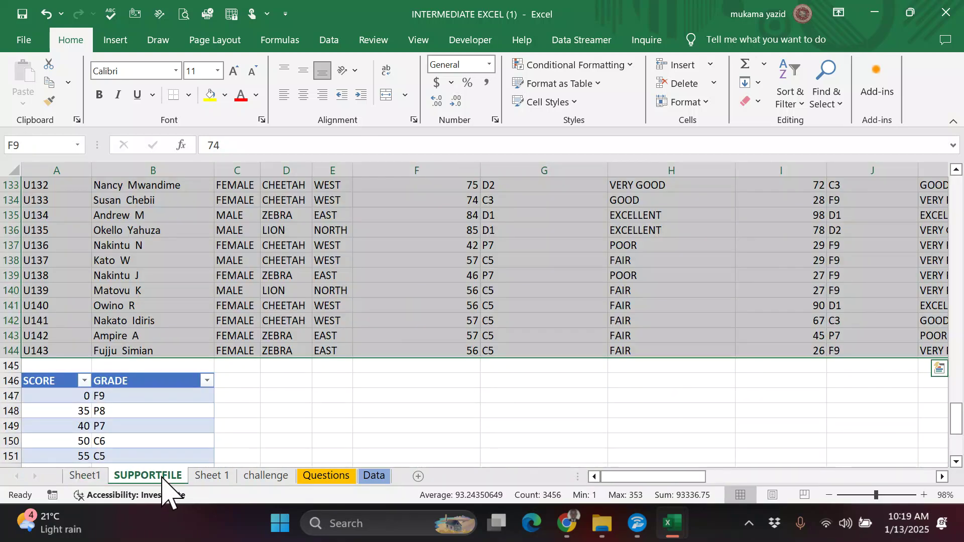
scroll(274, 372, "up", 8)
scroll(270, 350, "up", 1)
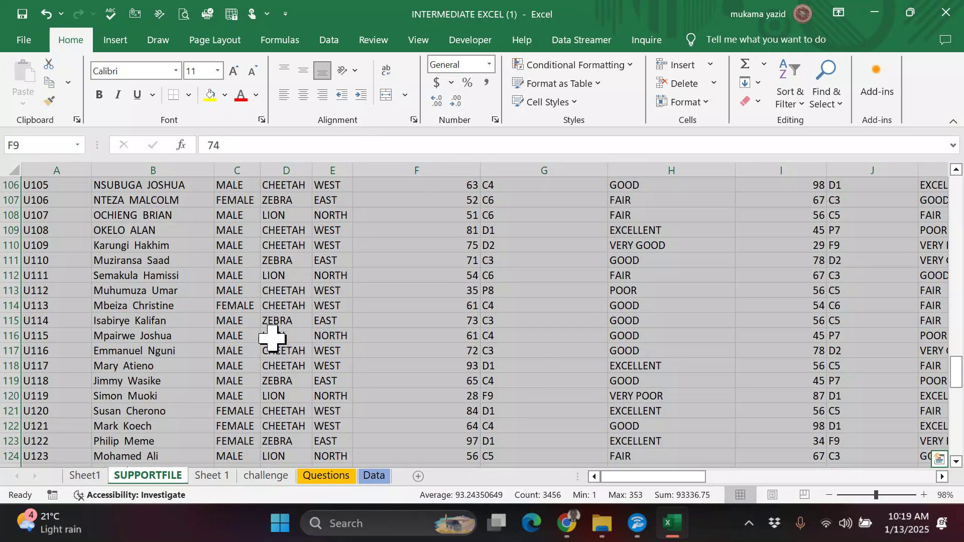
left_click(84, 476)
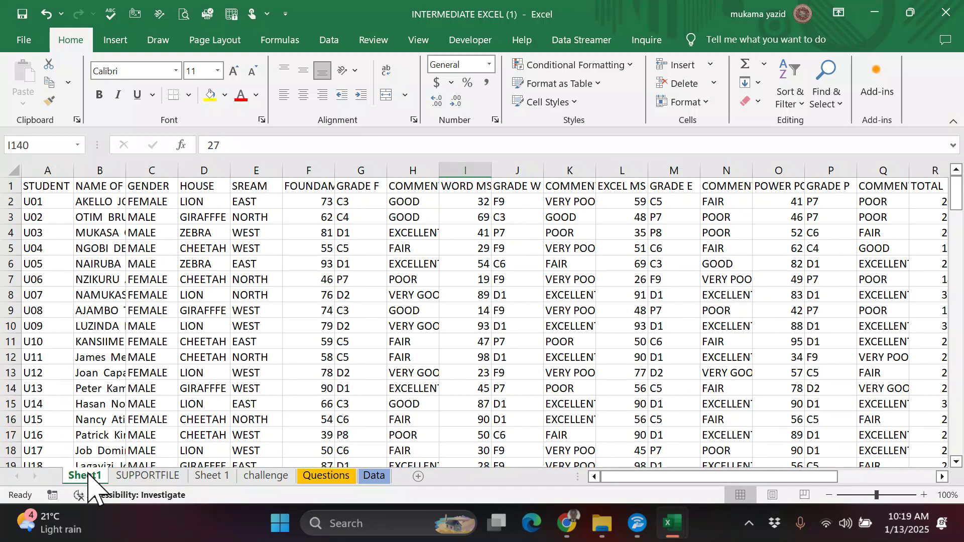
scroll(133, 317, "down", 2)
scroll(131, 304, "up", 2)
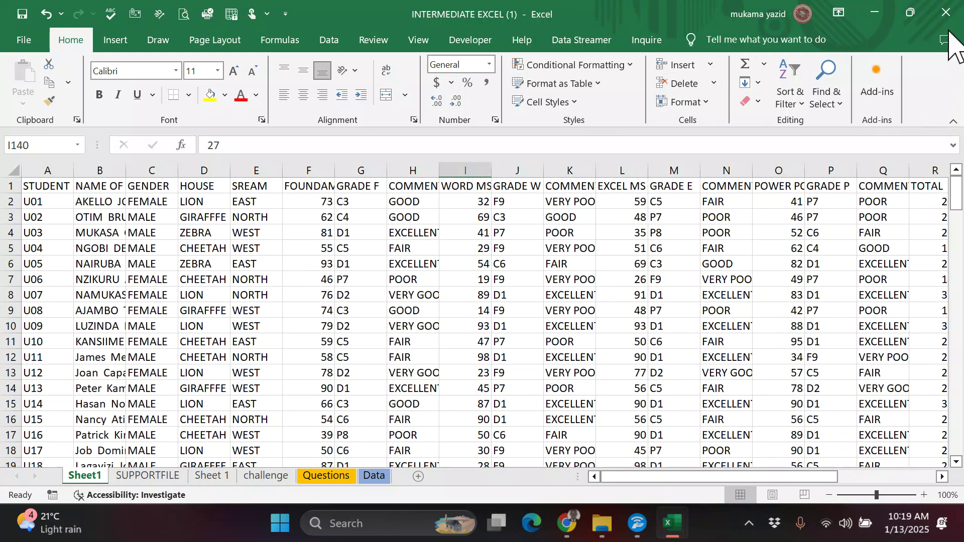
Step: Close the INTERMEDIATE EXCEL (1) workbook with its changes saved, and close the INTERMEDIATE EXCEL a workbook as well
left_click(946, 12)
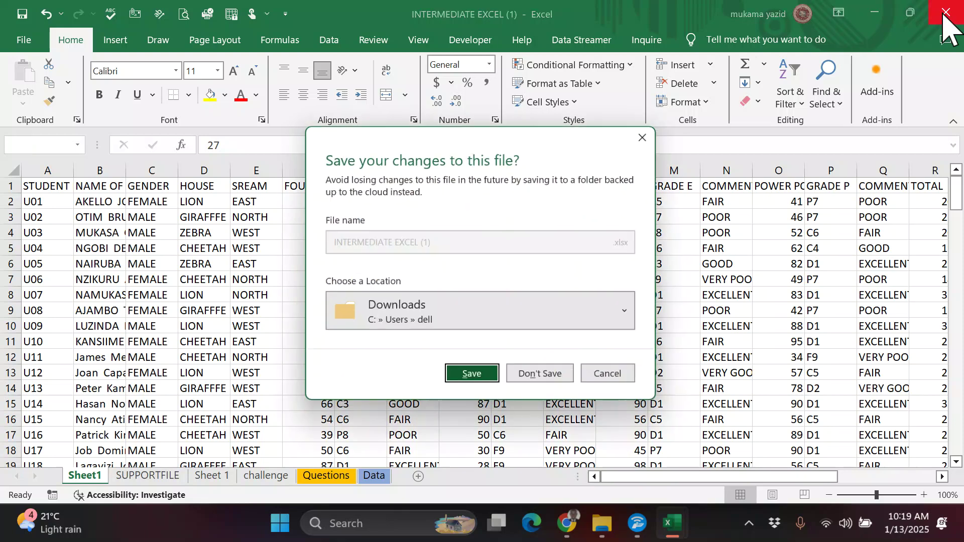
left_click(459, 384)
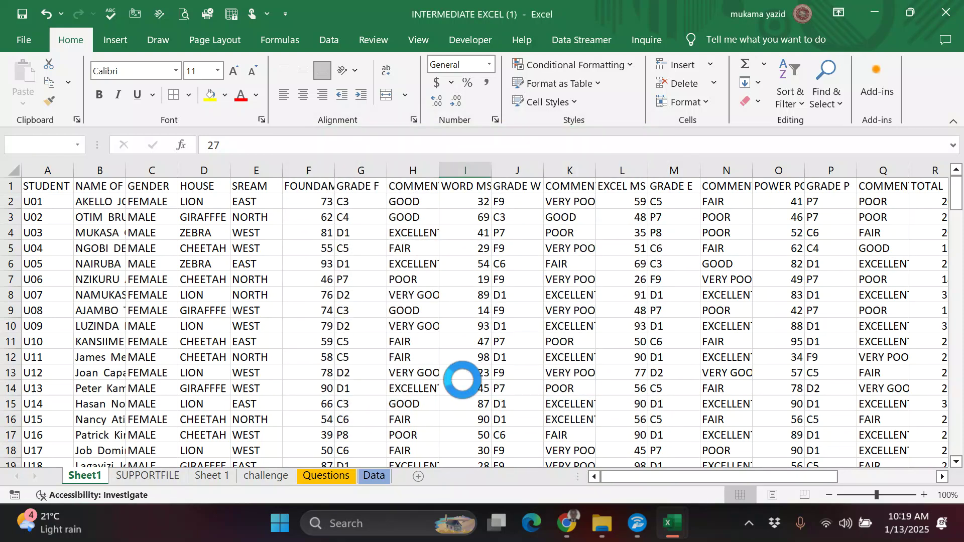
left_click(946, 12)
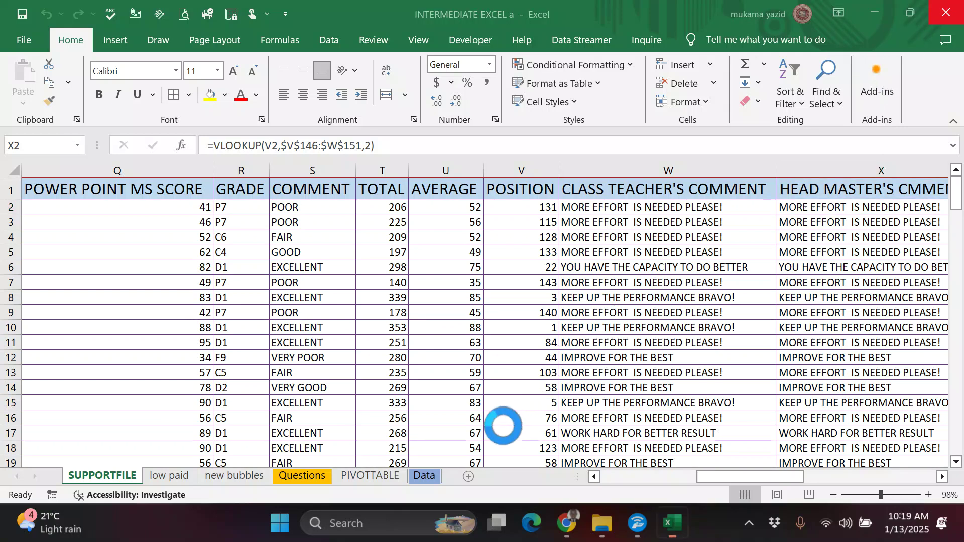
left_click(474, 378)
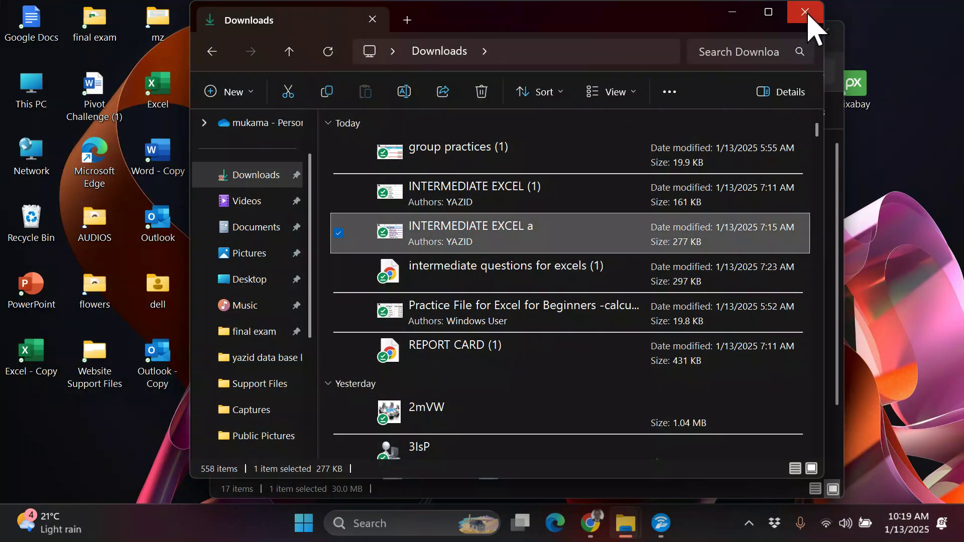
Step: Close the Downloads folder window and minimize the Videos folder window to clear the desktop
left_click(806, 15)
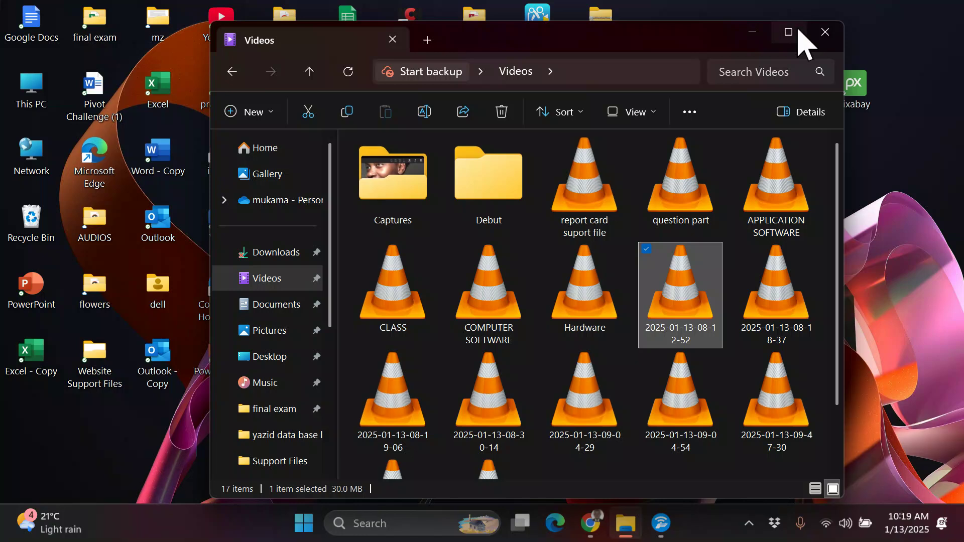
left_click(753, 33)
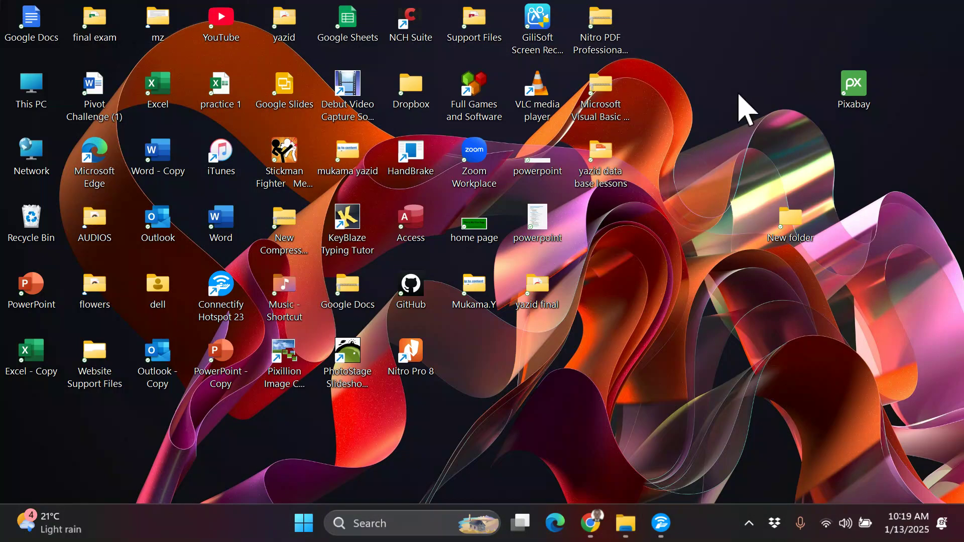
Step: Launch Microsoft Access and create a blank database named Database5 in the Documents folder
left_click(374, 523)
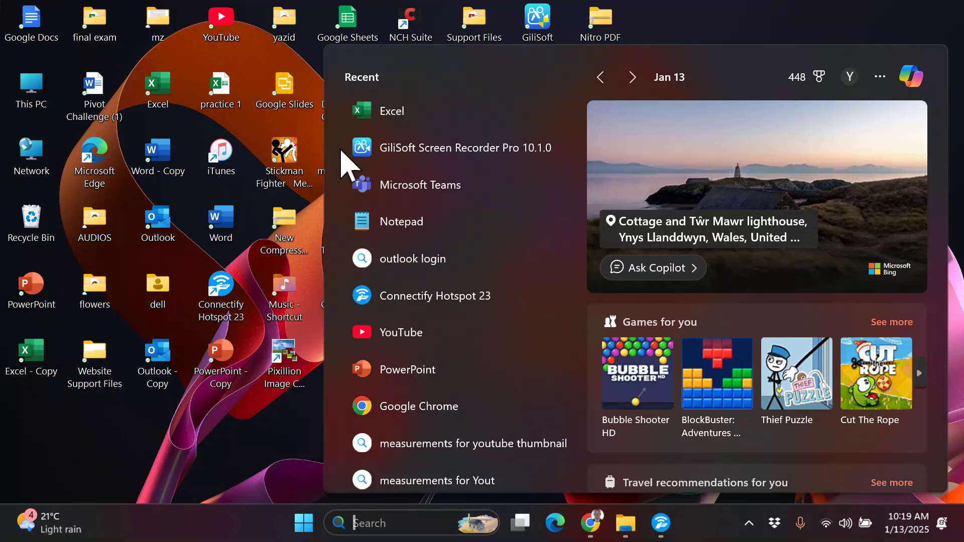
left_click(700, 28)
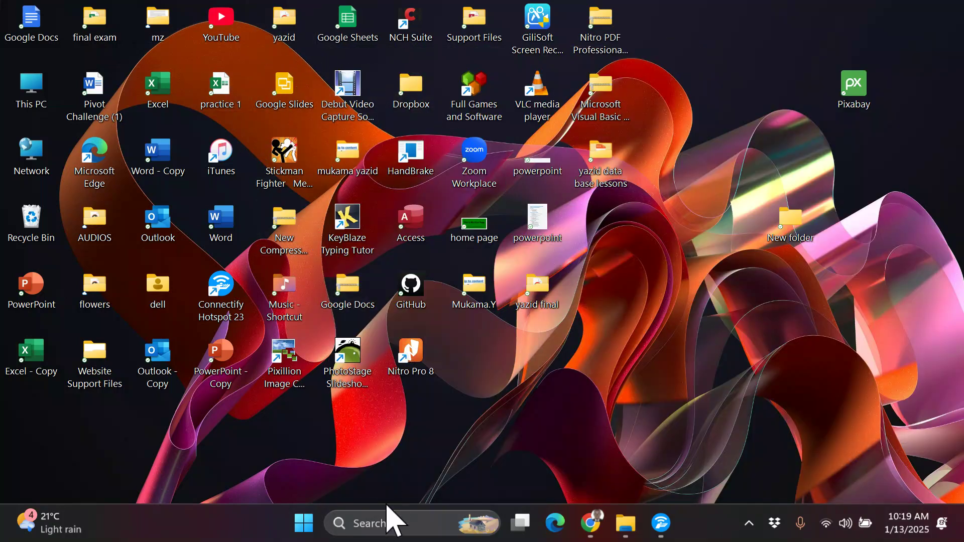
left_click(393, 524)
type("A")
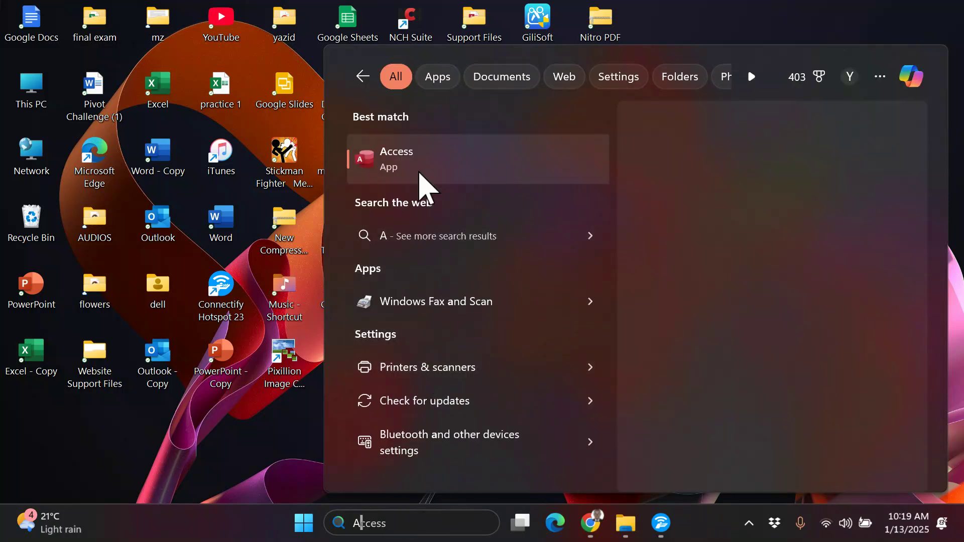
left_click(423, 168)
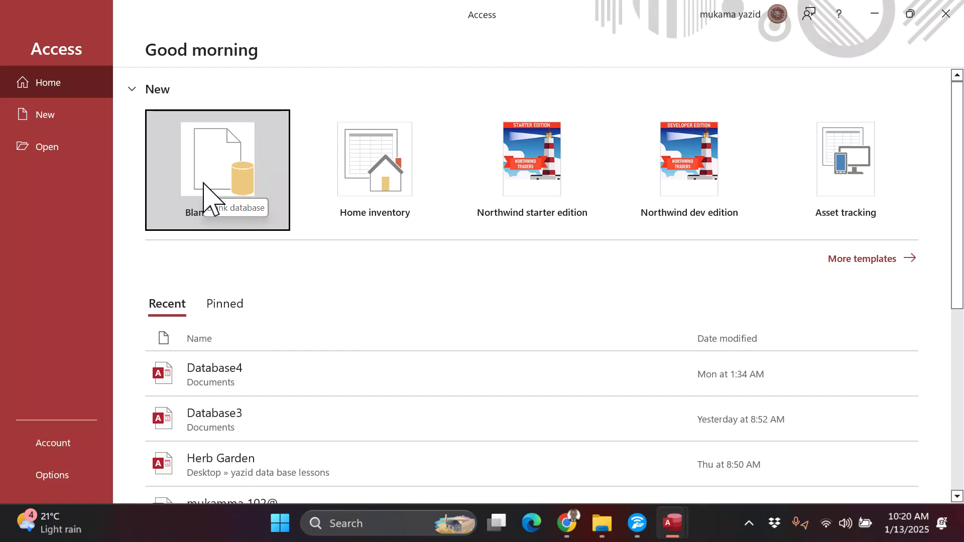
left_click(204, 185)
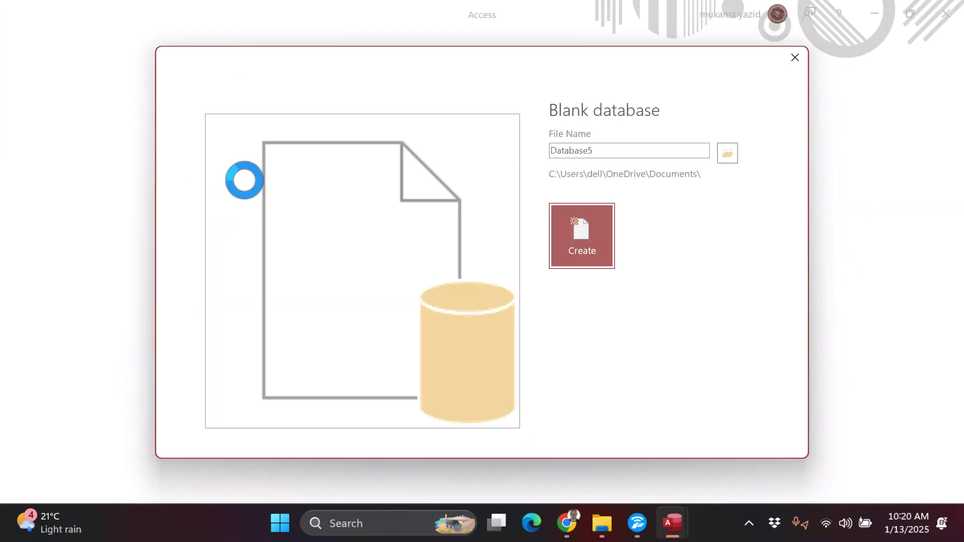
key("Return")
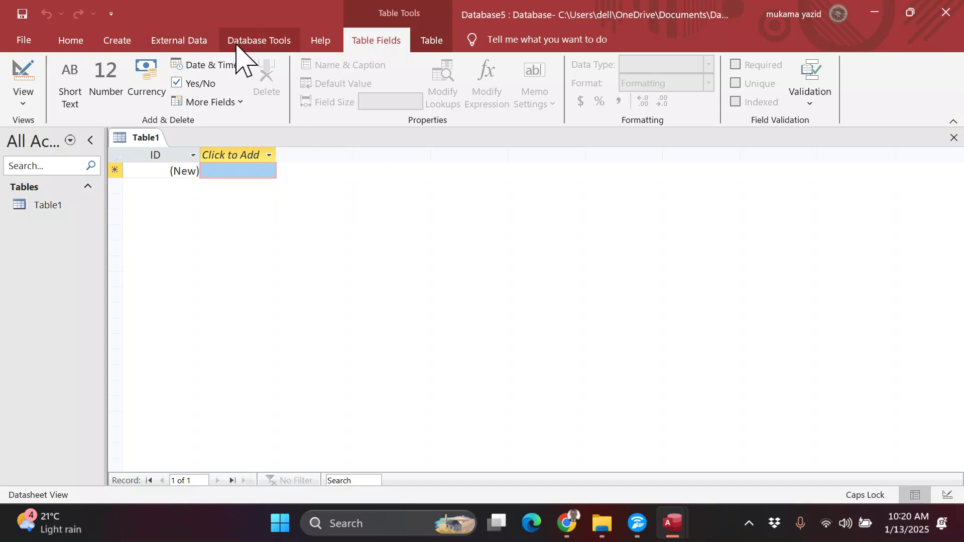
Step: Start an Excel import into a new table, using INTERMEDIATE EXCEL (1).xlsx from the Downloads folder as the source
left_click(199, 48)
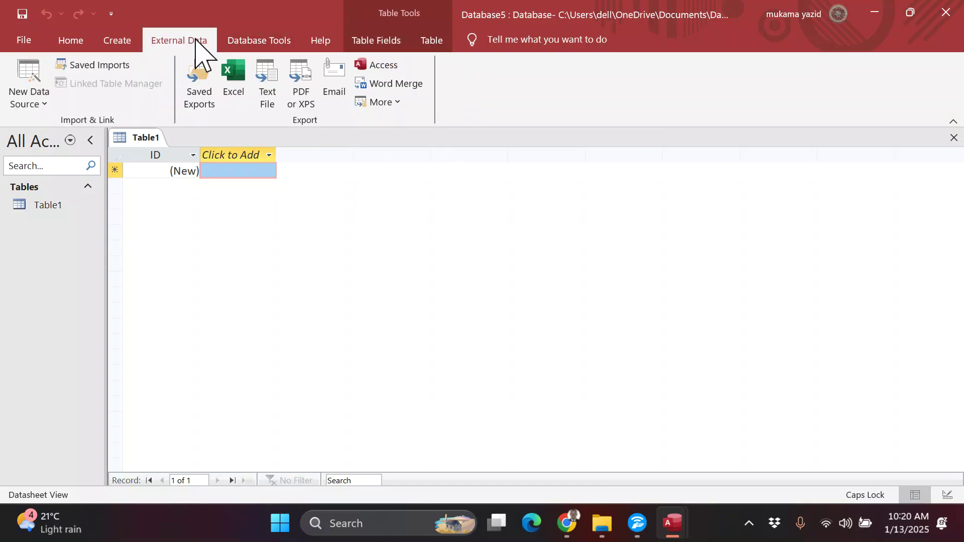
left_click(44, 103)
mouse_move(145, 137)
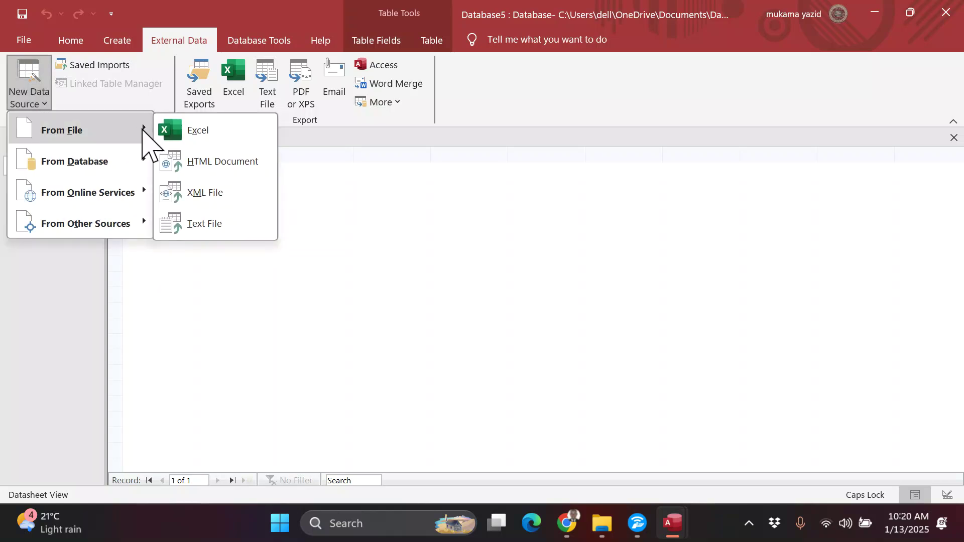
left_click(197, 132)
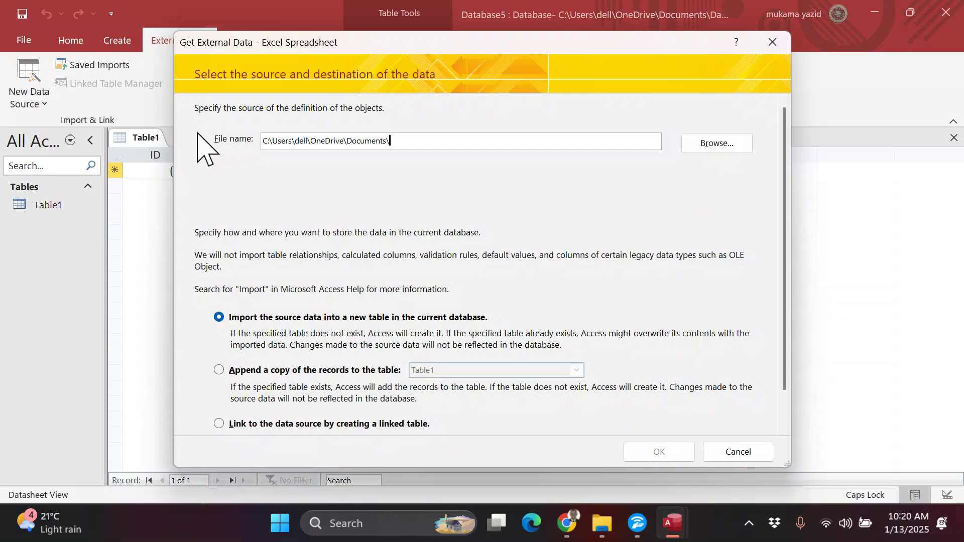
left_click(723, 144)
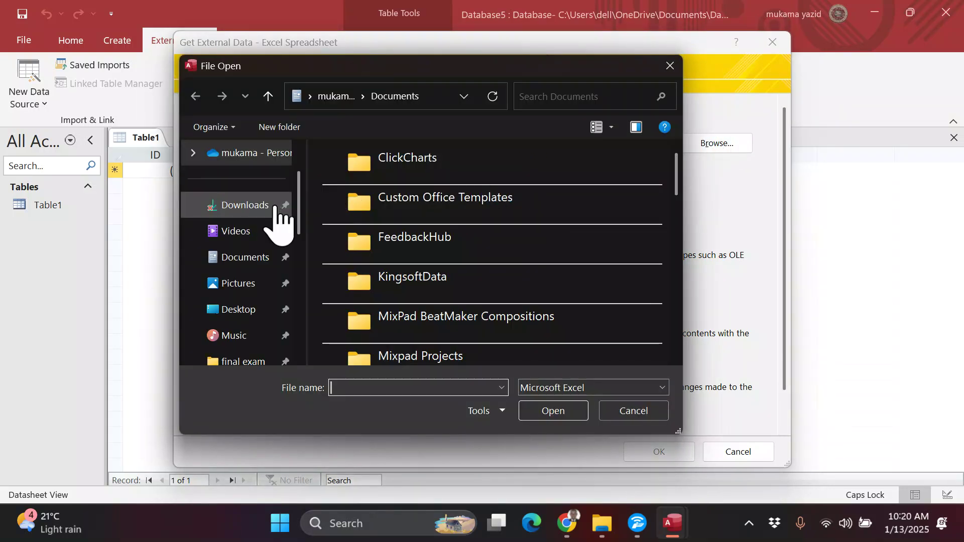
left_click(264, 206)
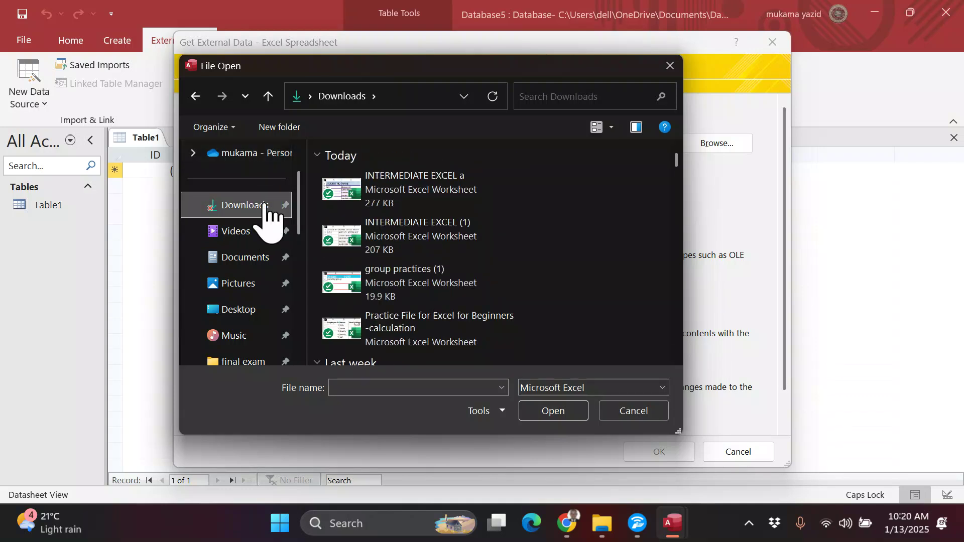
double_click(395, 233)
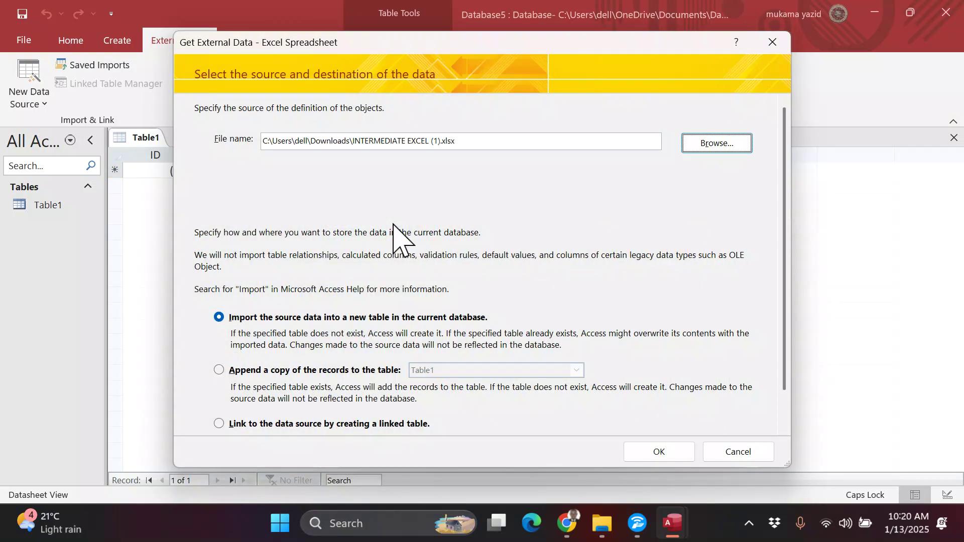
left_click(659, 452)
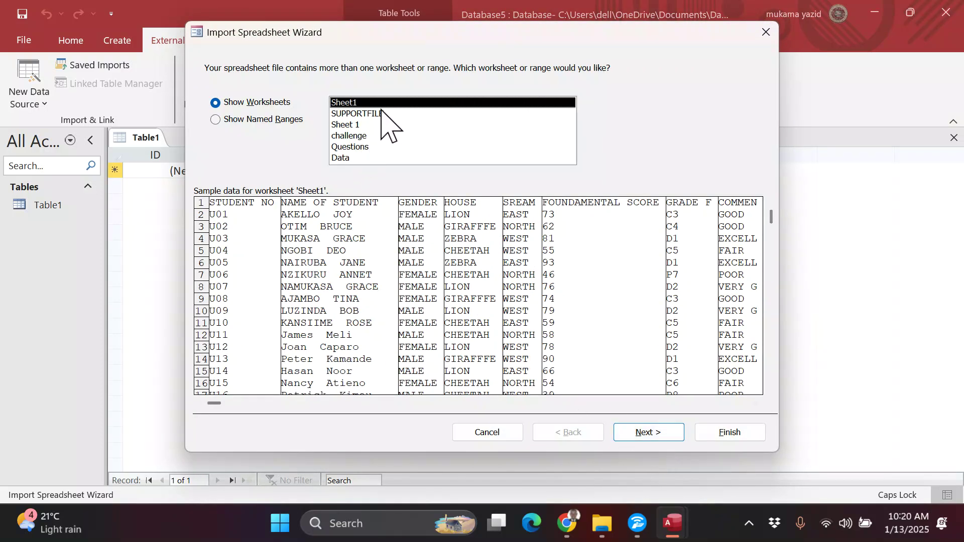
Step: Import the Sheet1 worksheet with its first row as column headings and STUDENT NO as the primary key
left_click(647, 434)
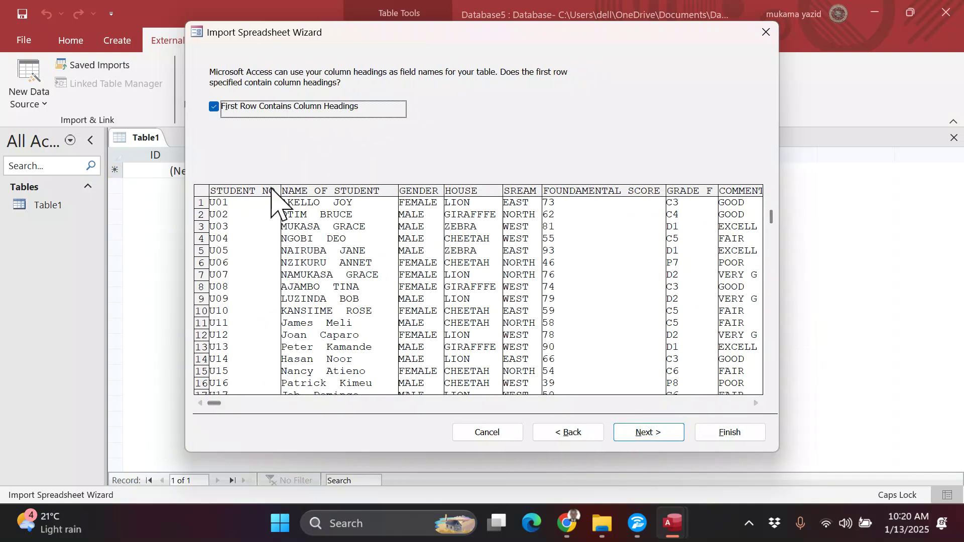
left_click(655, 435)
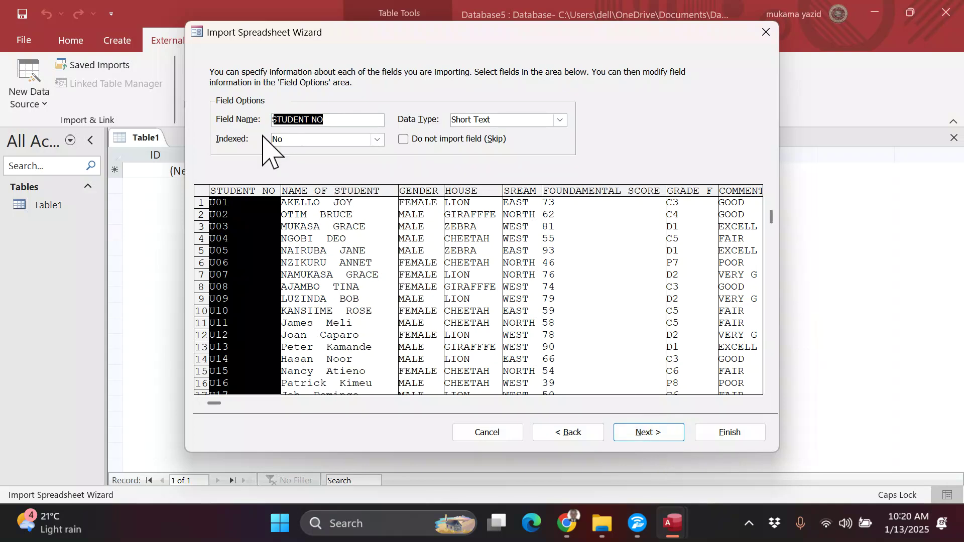
left_click(653, 438)
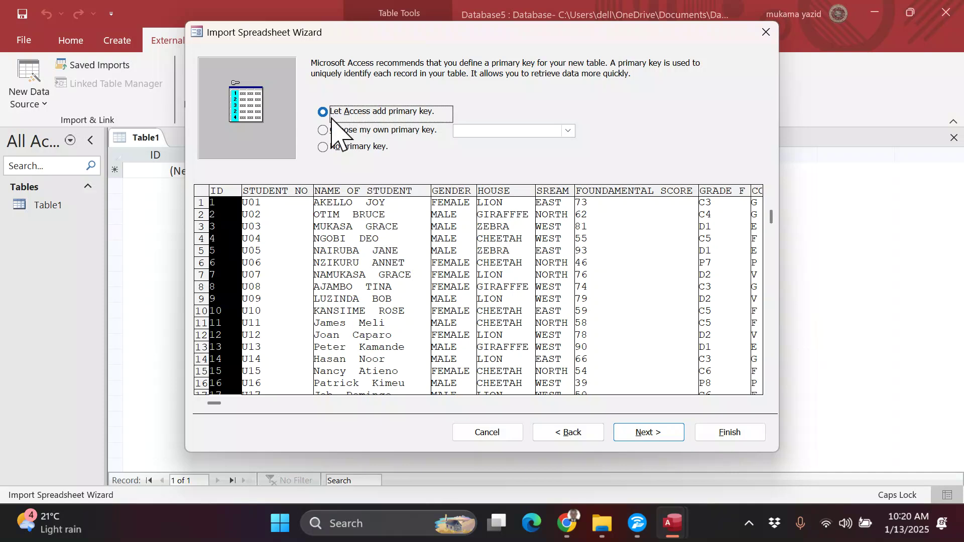
left_click(323, 130)
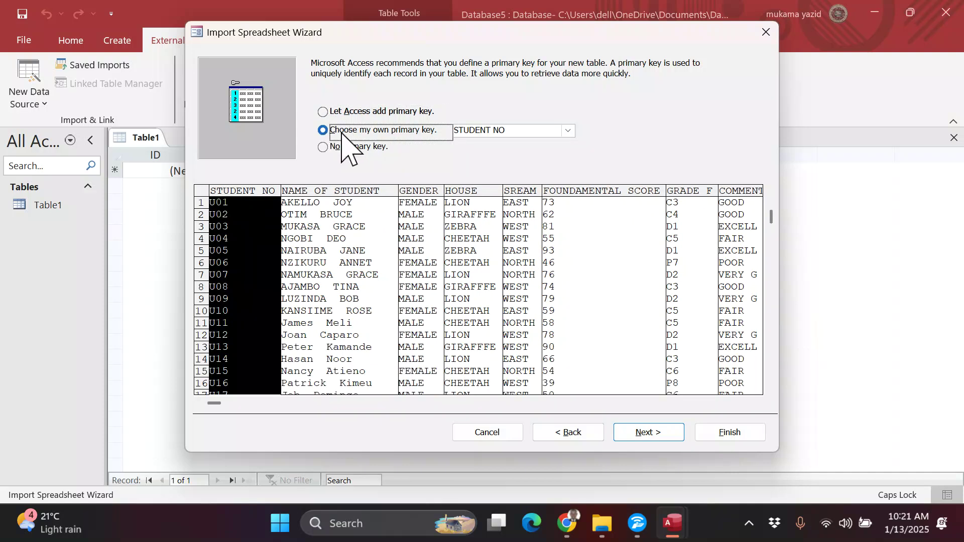
left_click(646, 441)
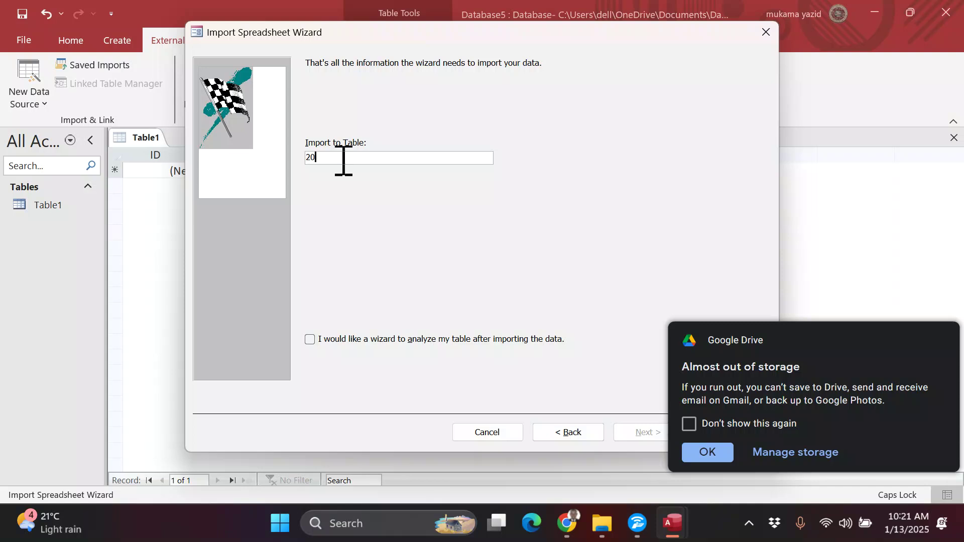
Step: Name the imported table 2024 RESULT and finish the import without saving the import steps, dismissing the Google Drive notification
left_click(934, 342)
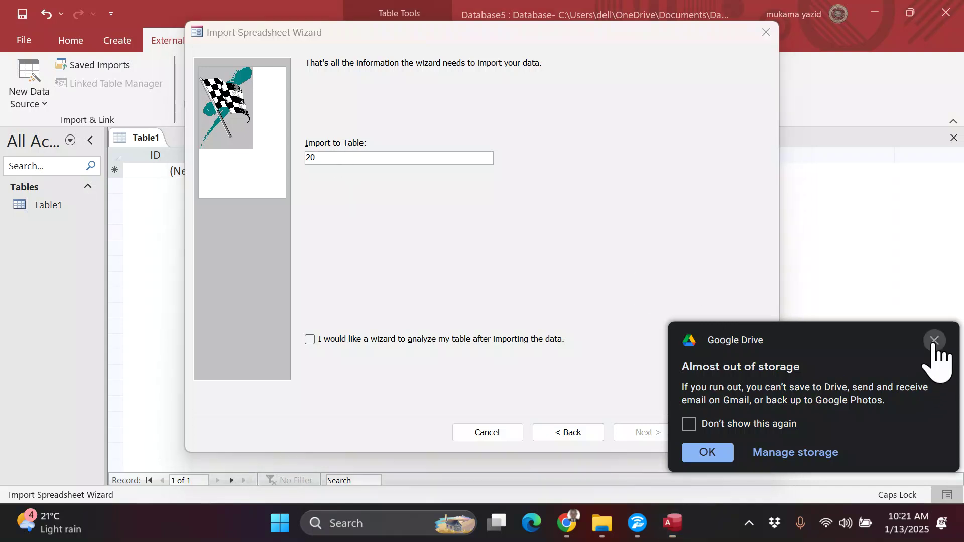
left_click(934, 341)
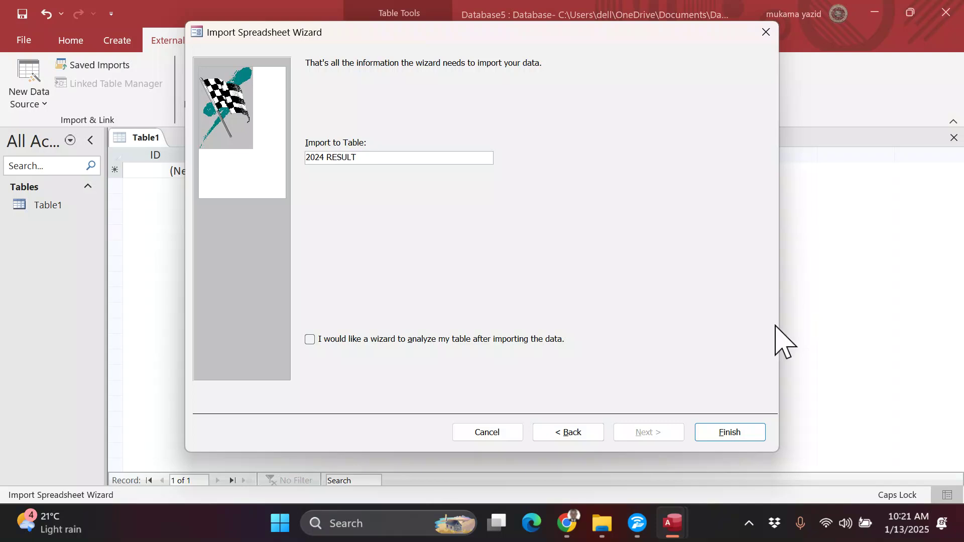
left_click(731, 435)
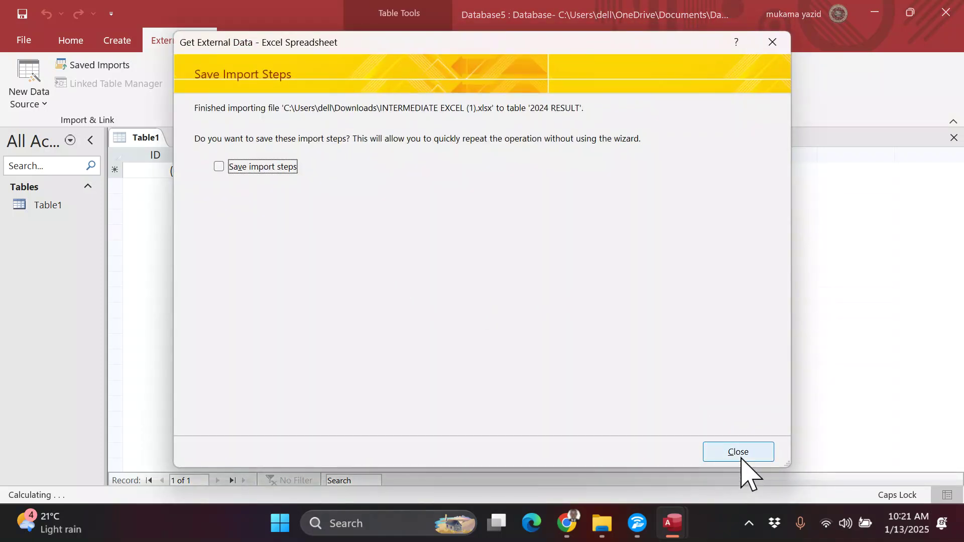
left_click(741, 455)
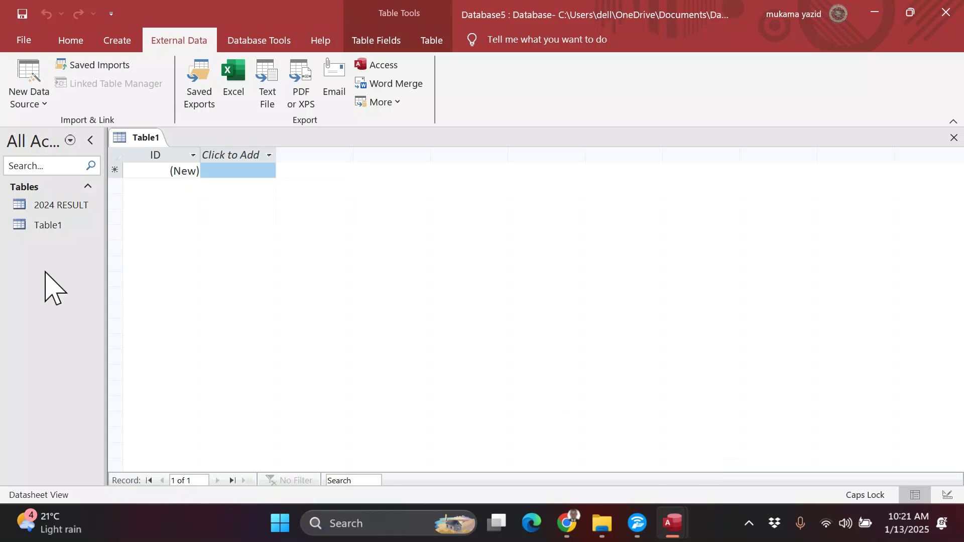
Step: Open the 2024 RESULT table and look through its imported student records
left_click(52, 209)
double_click(52, 209)
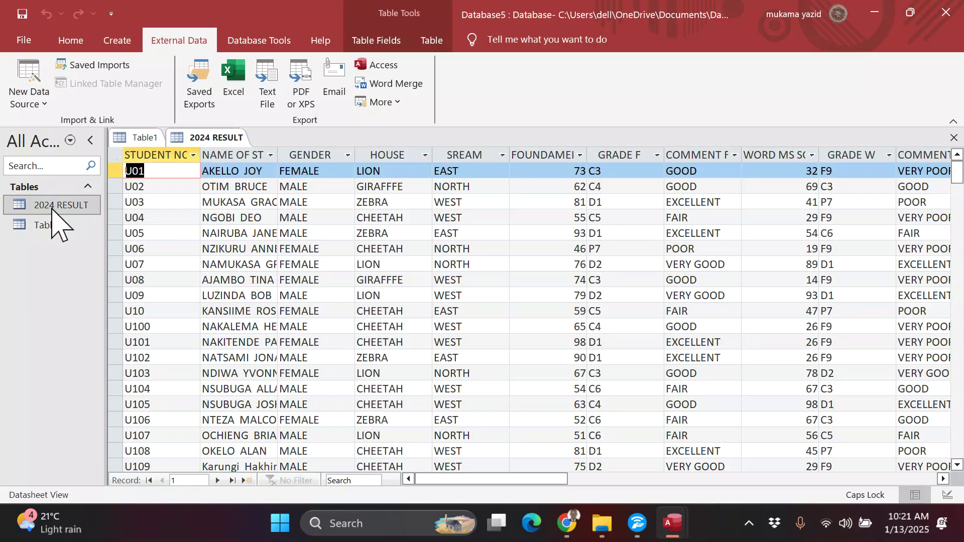
scroll(593, 361, "down", 16)
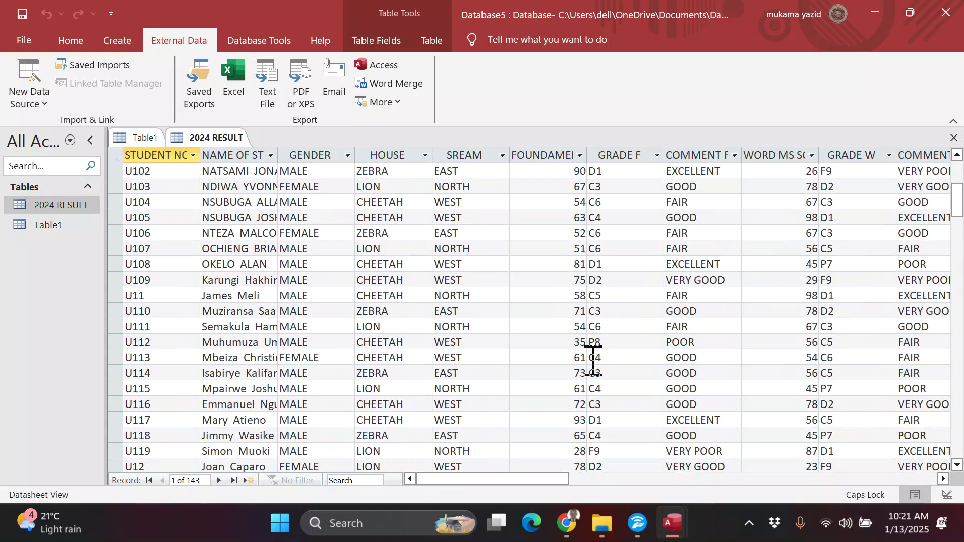
scroll(594, 362, "up", 5)
scroll(593, 362, "up", 11)
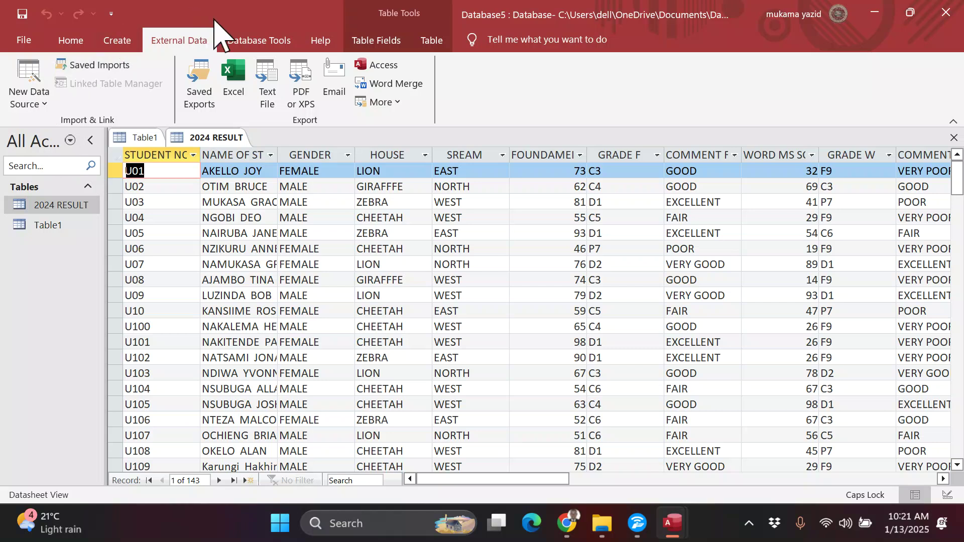
Step: Examine the remaining 2024 RESULT columns through the subject grades and comments to TOTAL, FEES, AVERAGE and the second record's STATUS
left_click(236, 43)
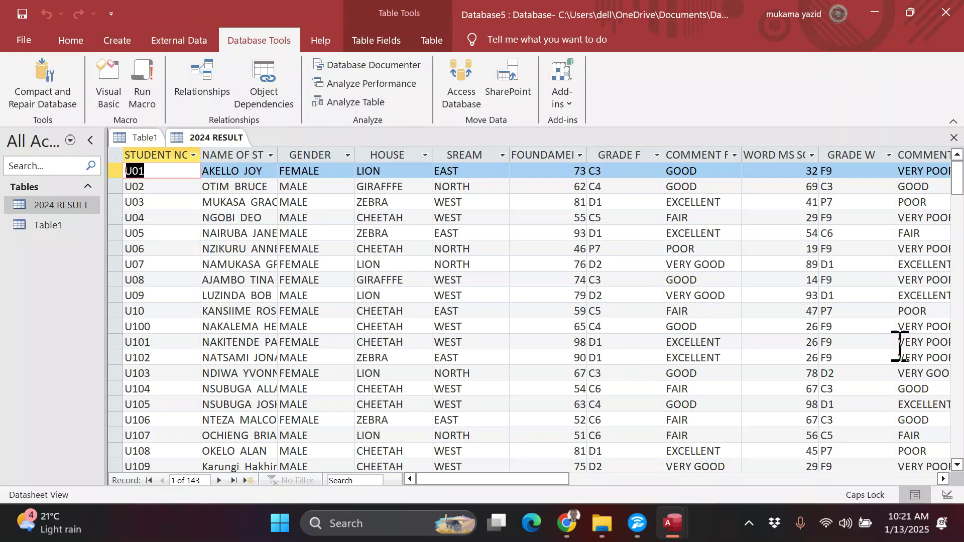
left_click(945, 479)
left_click(944, 478)
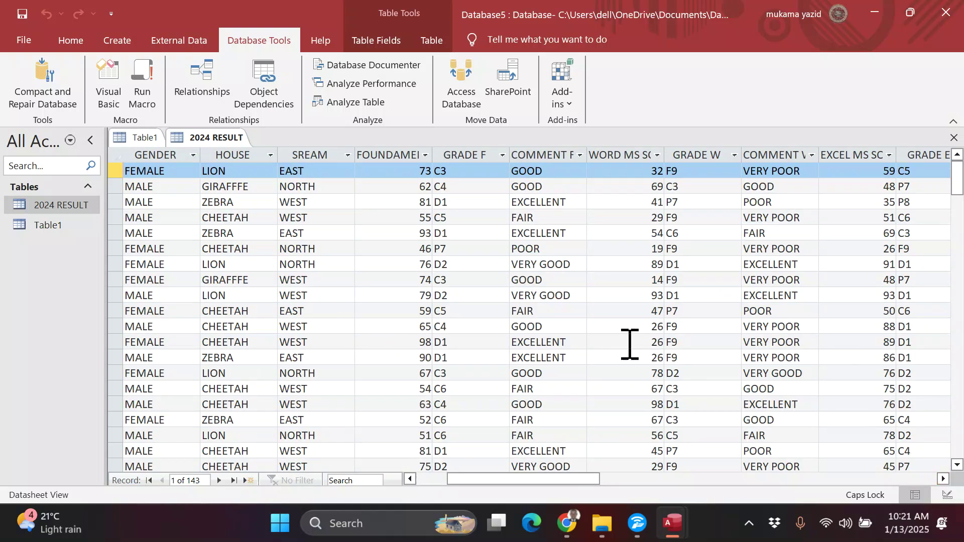
left_click(944, 479)
left_click(944, 479)
left_click(944, 478)
left_click(945, 478)
left_click(944, 478)
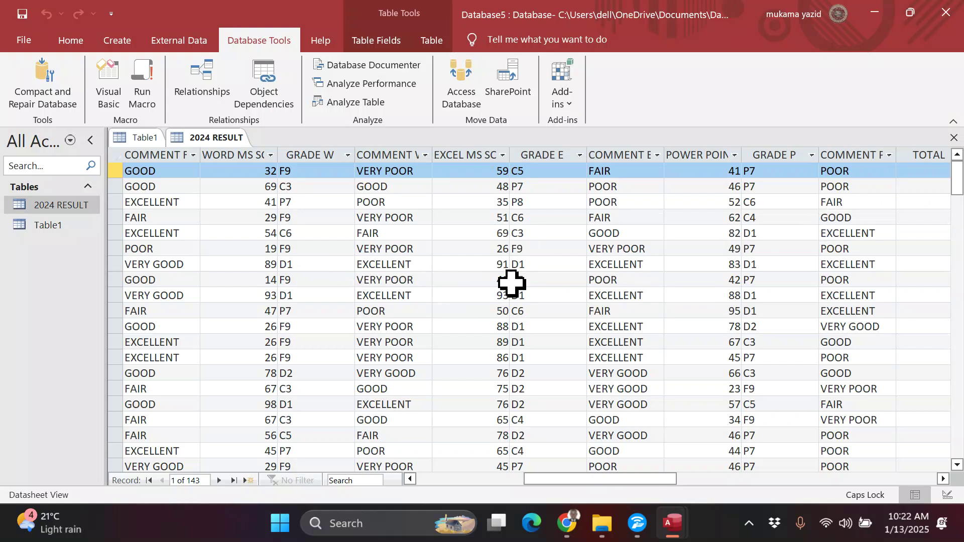
left_click(944, 479)
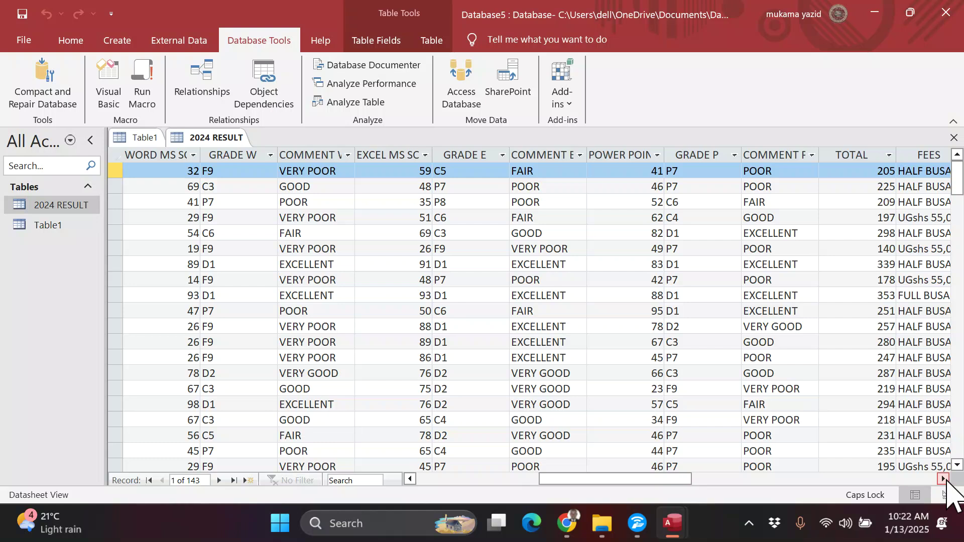
left_click(944, 479)
left_click(943, 479)
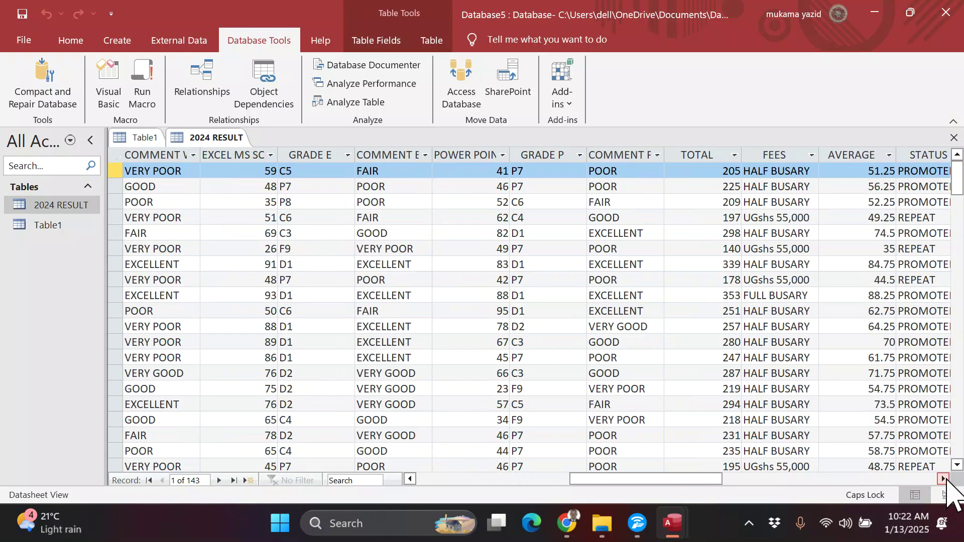
left_click(943, 479)
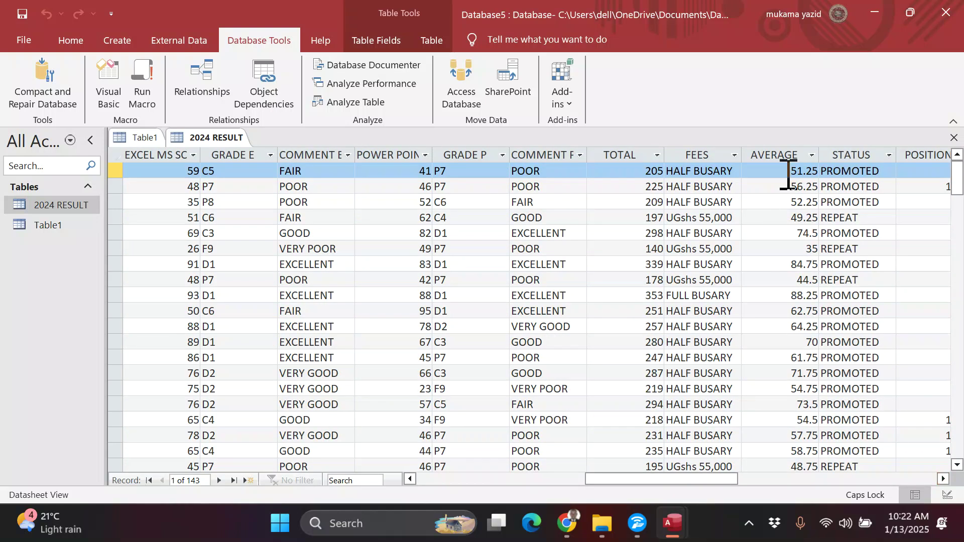
left_click(825, 186)
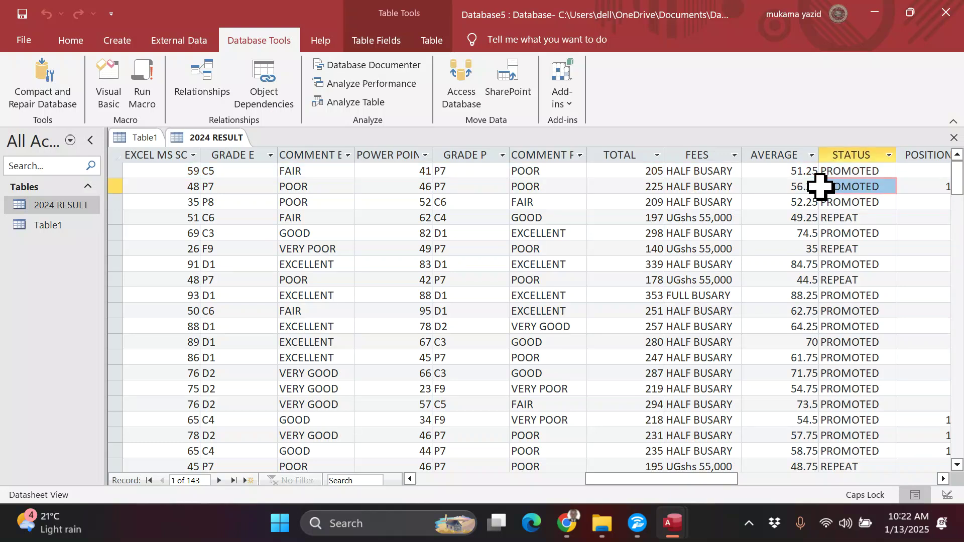
left_click_drag(826, 186, 884, 187)
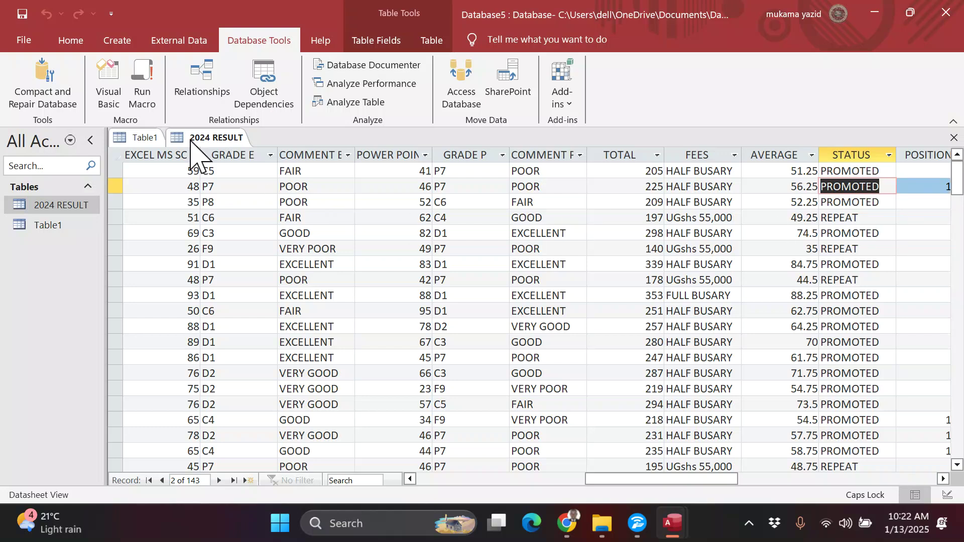
Step: Close the 2024 RESULT table and start a new query design based on the 2024 RESULT table
left_click(953, 137)
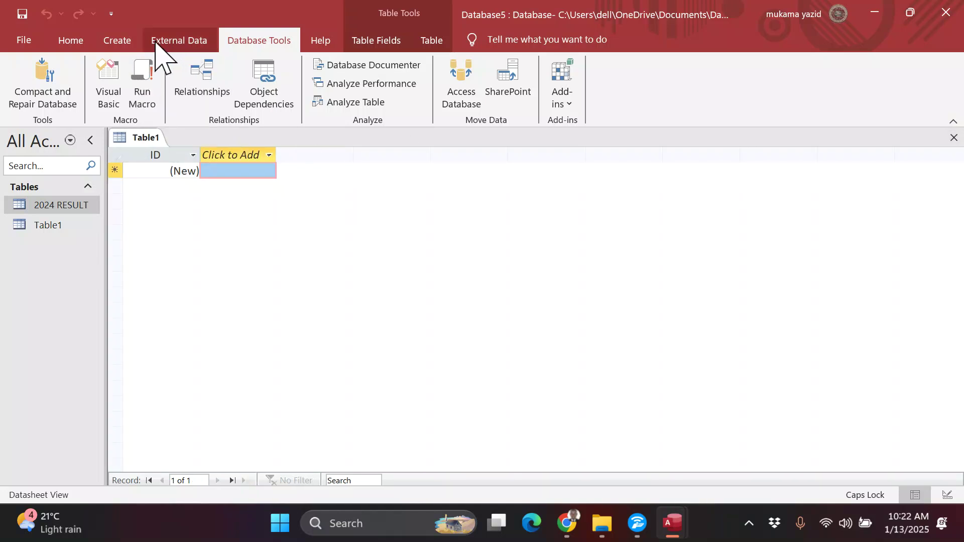
left_click(127, 40)
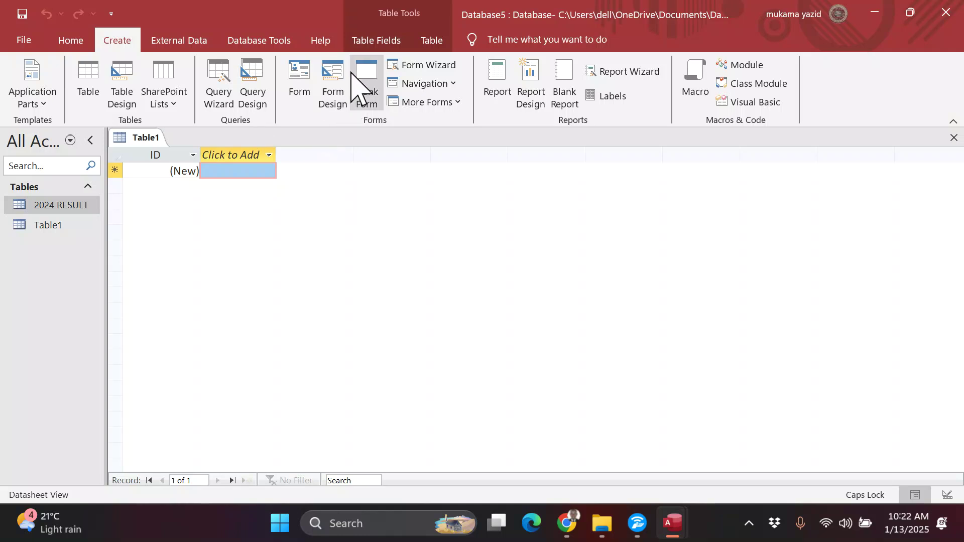
left_click(251, 84)
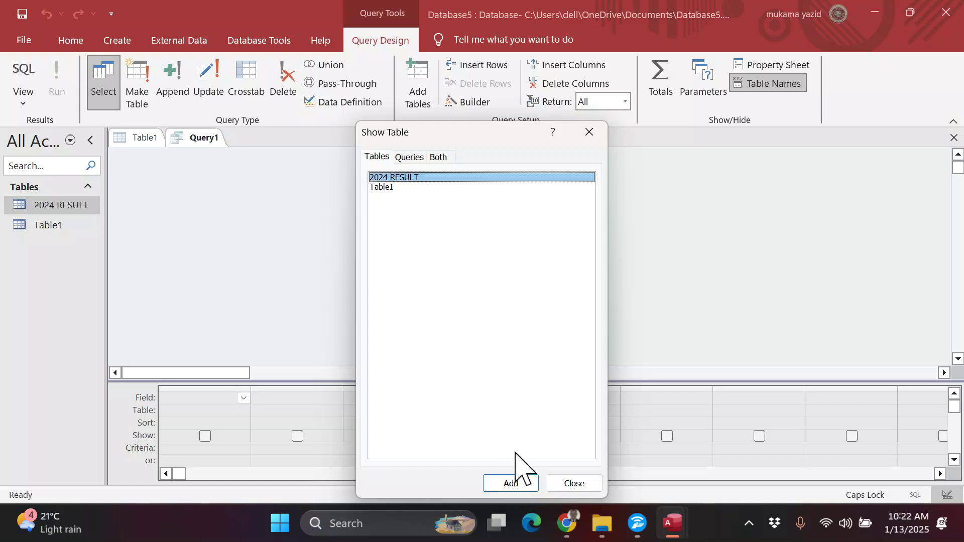
left_click(518, 484)
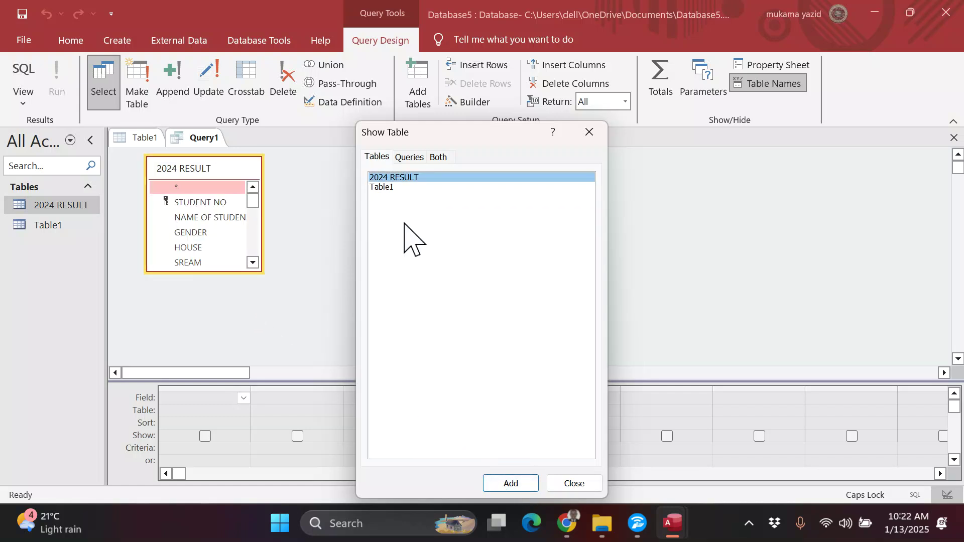
left_click(589, 132)
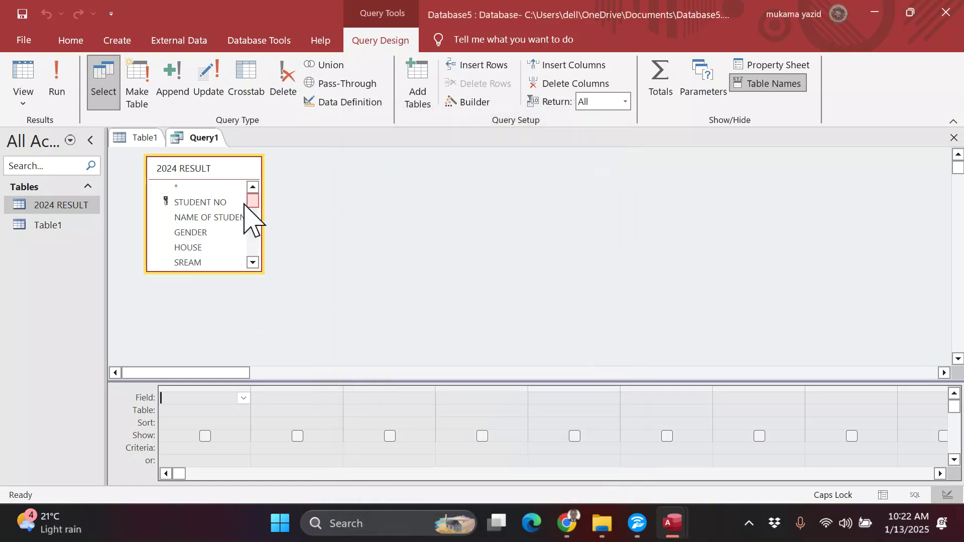
Step: Add all 2024 RESULT fields to the query design grid and enlarge the grid area
double_click(182, 169)
left_click_drag(191, 211, 209, 408)
scroll(374, 373, "down", 2)
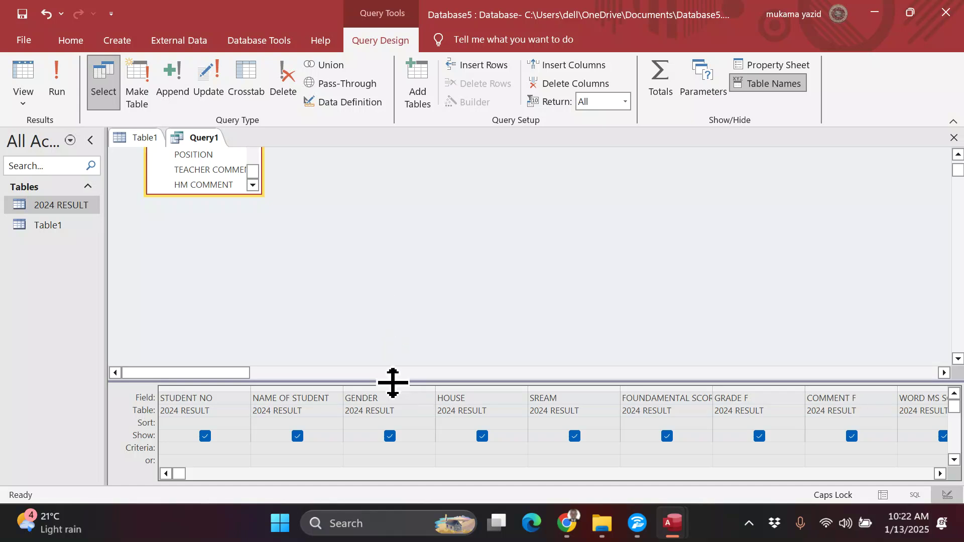
left_click_drag(392, 383, 405, 241)
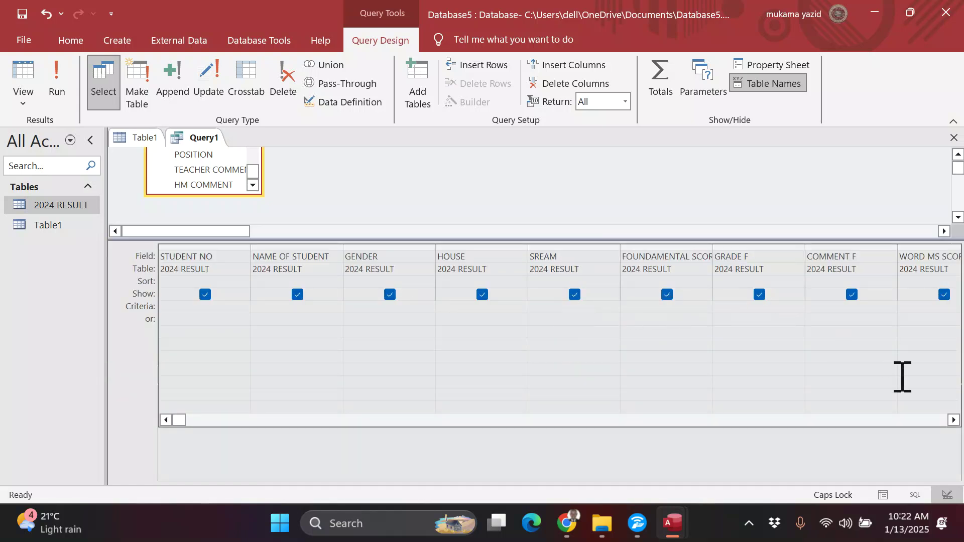
Step: Set the criterion of the query's STATUS field to PROMOTED and run the query
left_click(954, 420)
left_click(954, 419)
left_click(954, 419)
left_click(954, 420)
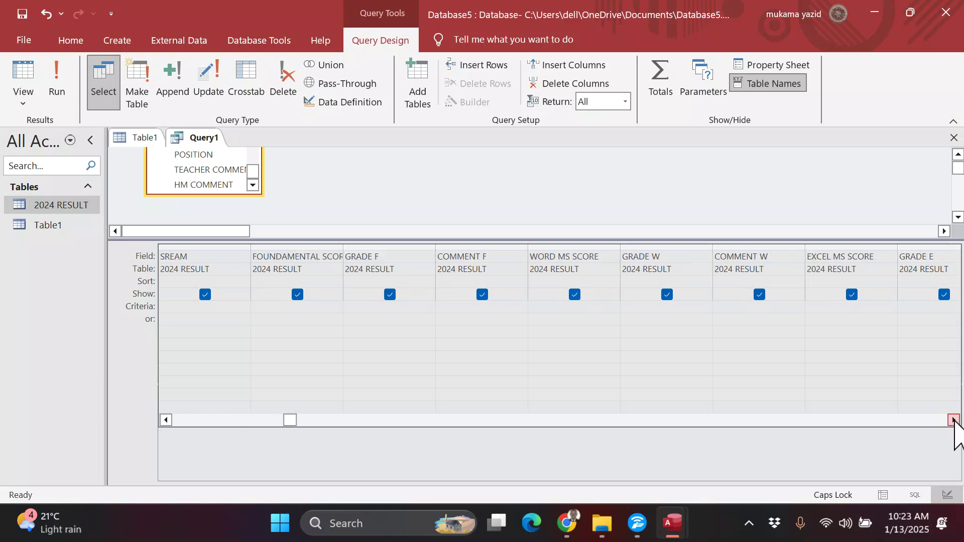
left_click(954, 419)
left_click(954, 420)
left_click(954, 420)
left_click(953, 420)
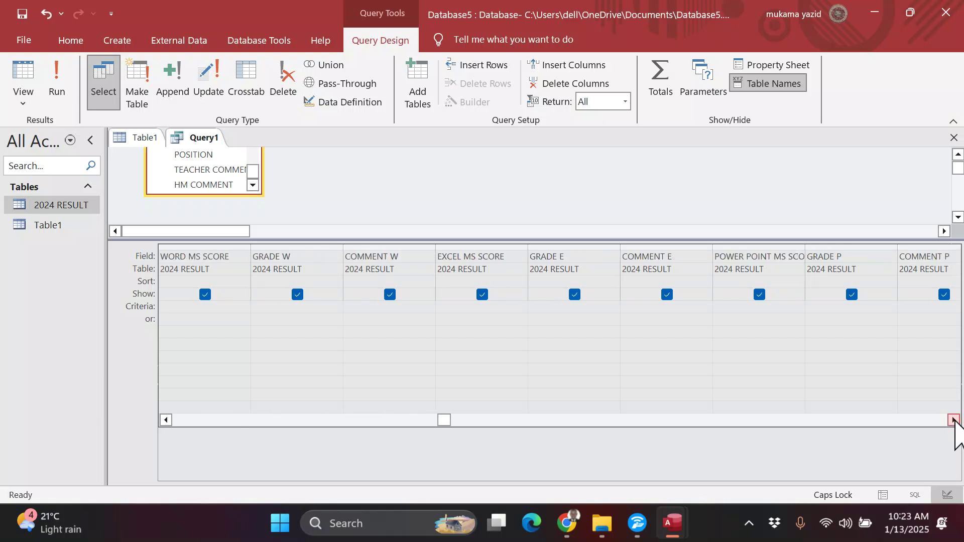
left_click(953, 420)
left_click(953, 420)
left_click(954, 420)
left_click(954, 420)
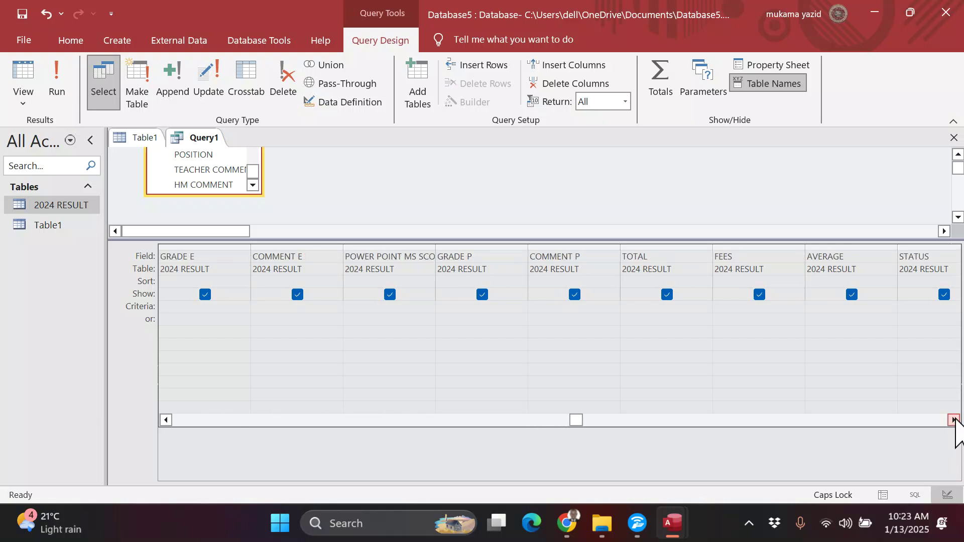
left_click(954, 420)
left_click(954, 420)
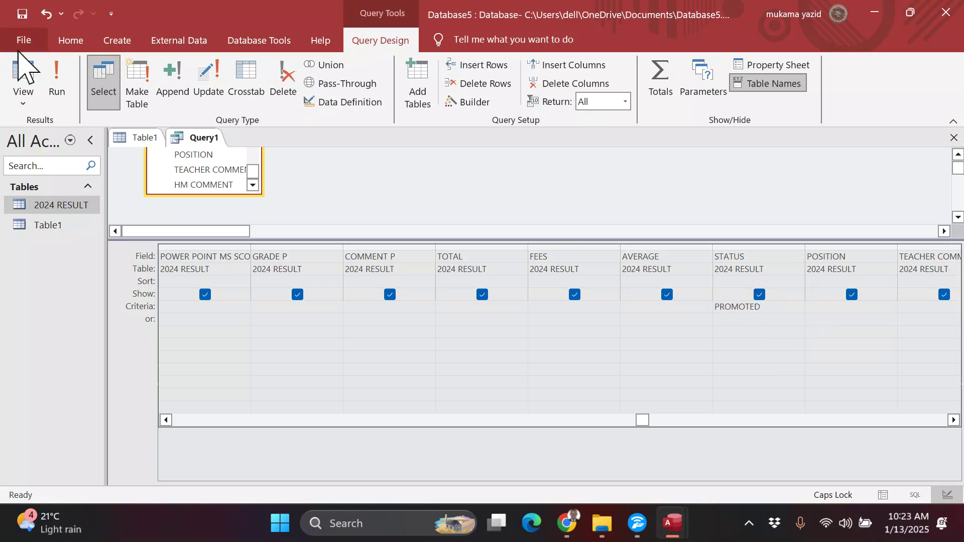
left_click(55, 75)
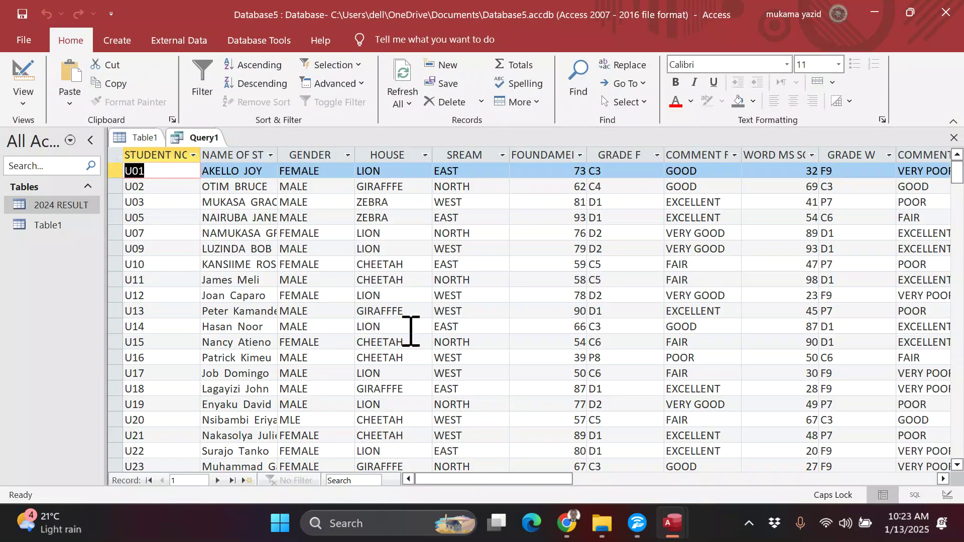
Step: Examine the query results across the grade columns to STATUS and through all records to check their promotion status
left_click(943, 479)
left_click(940, 480)
left_click(940, 481)
left_click(940, 480)
left_click(939, 480)
left_click(939, 481)
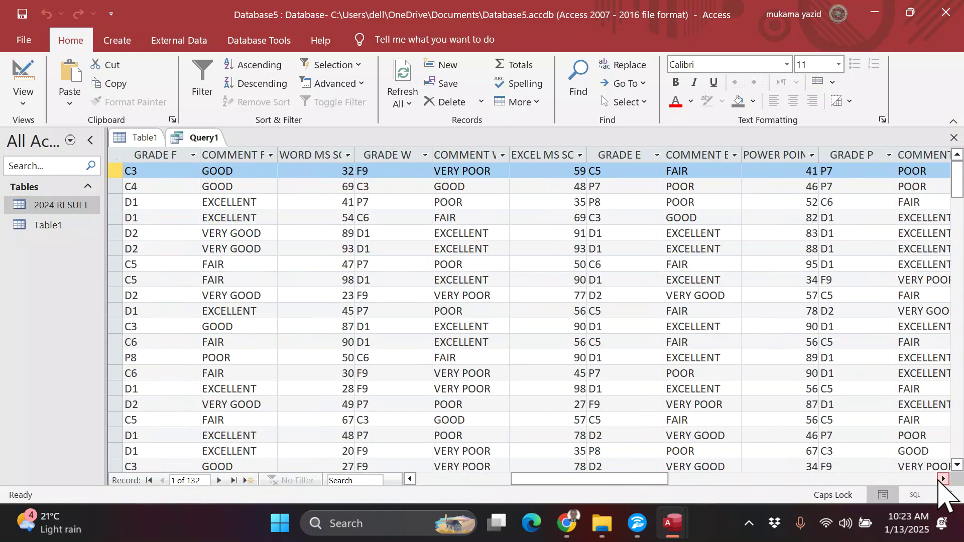
left_click(940, 480)
left_click(939, 480)
left_click(942, 479)
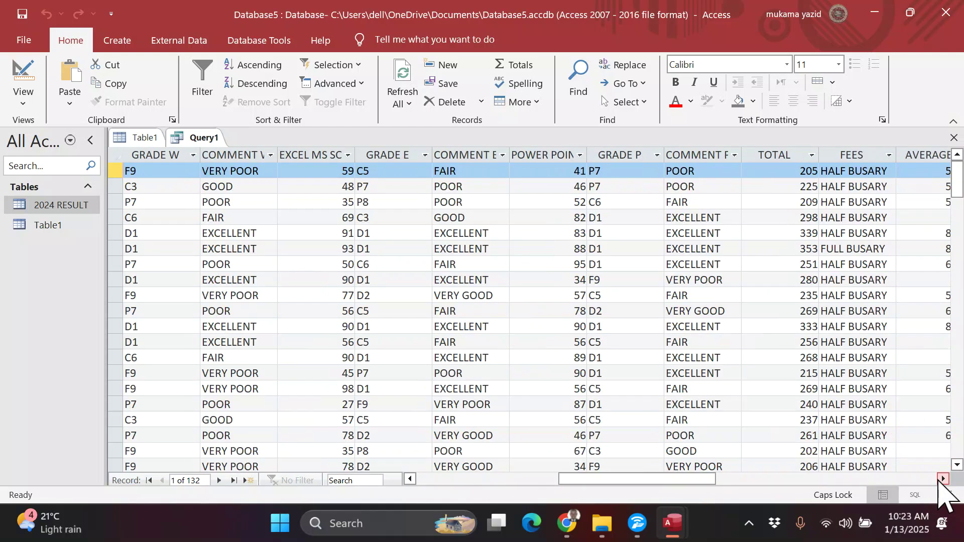
left_click(942, 479)
left_click(942, 479)
scroll(858, 391, "down", 20)
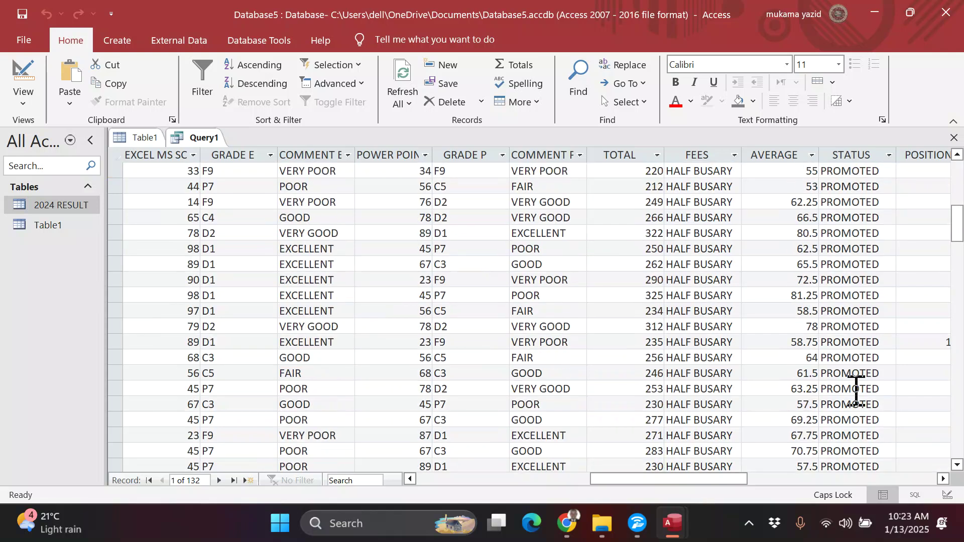
scroll(857, 390, "down", 12)
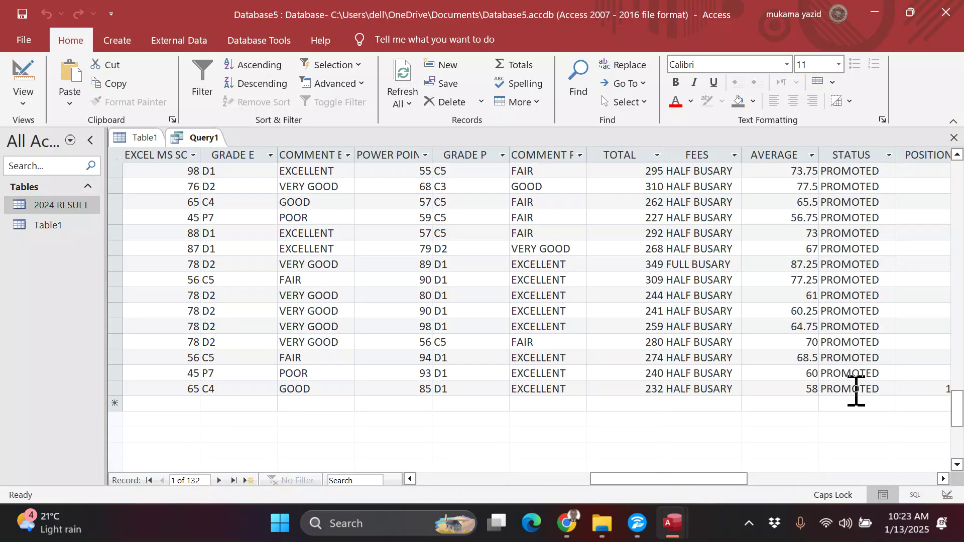
scroll(856, 391, "up", 8)
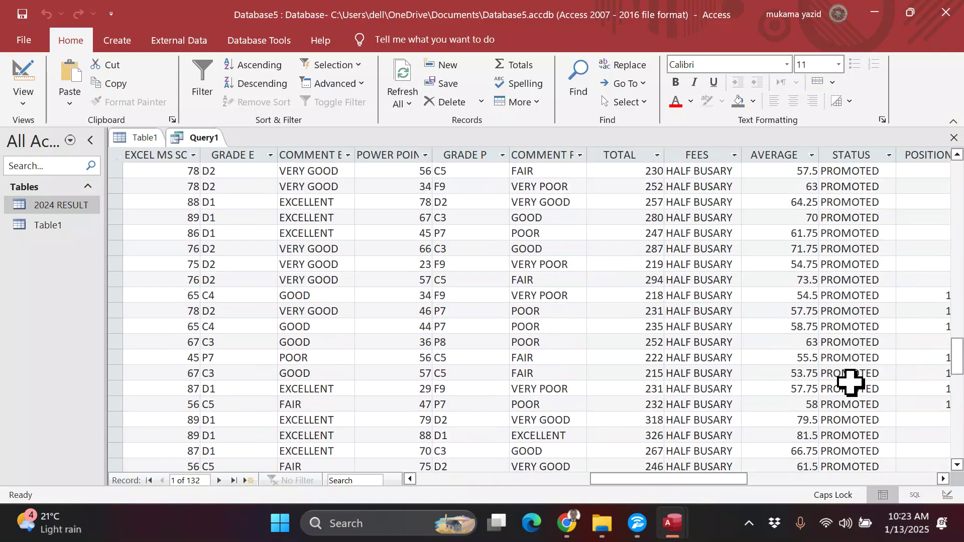
scroll(851, 382, "up", 15)
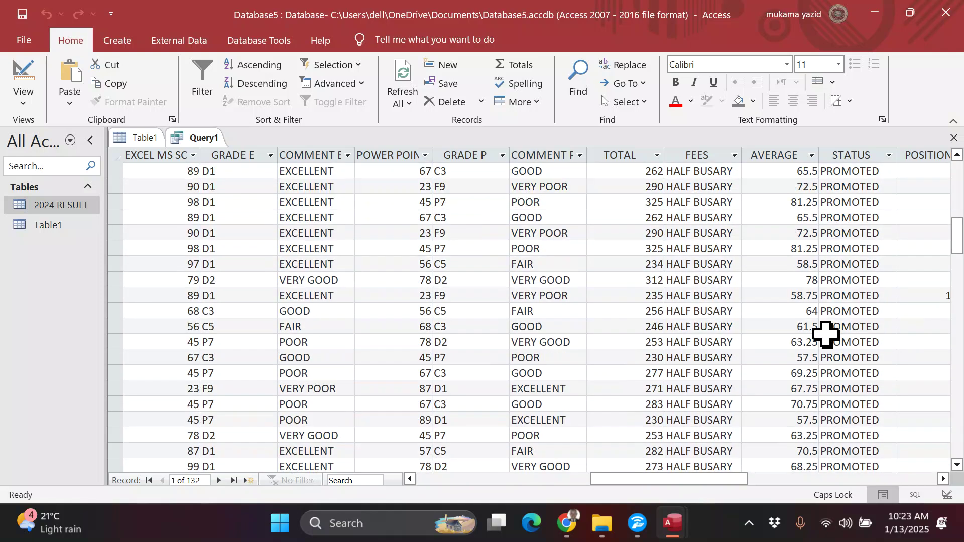
scroll(826, 334, "up", 12)
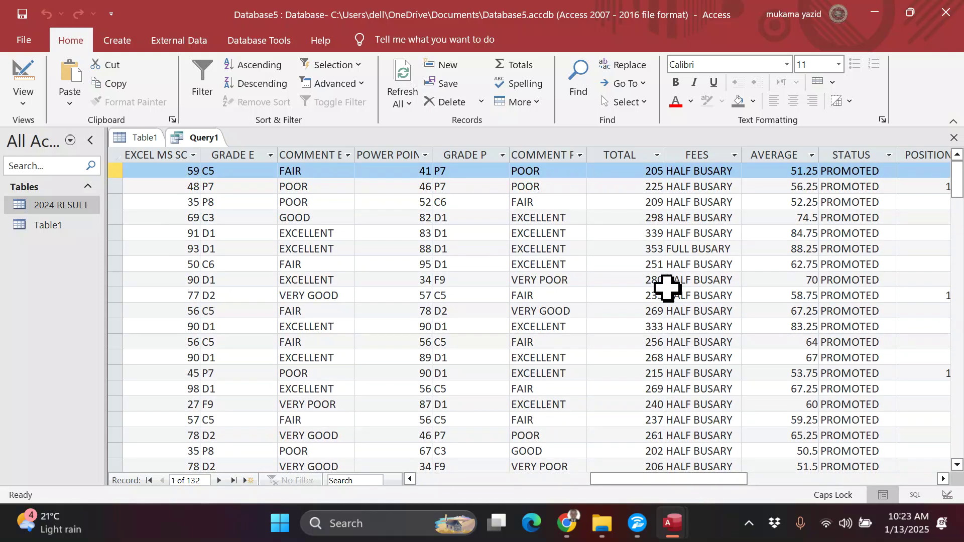
Step: Save the query as PROMOTED STUDENT and close it
key("ctrl+s")
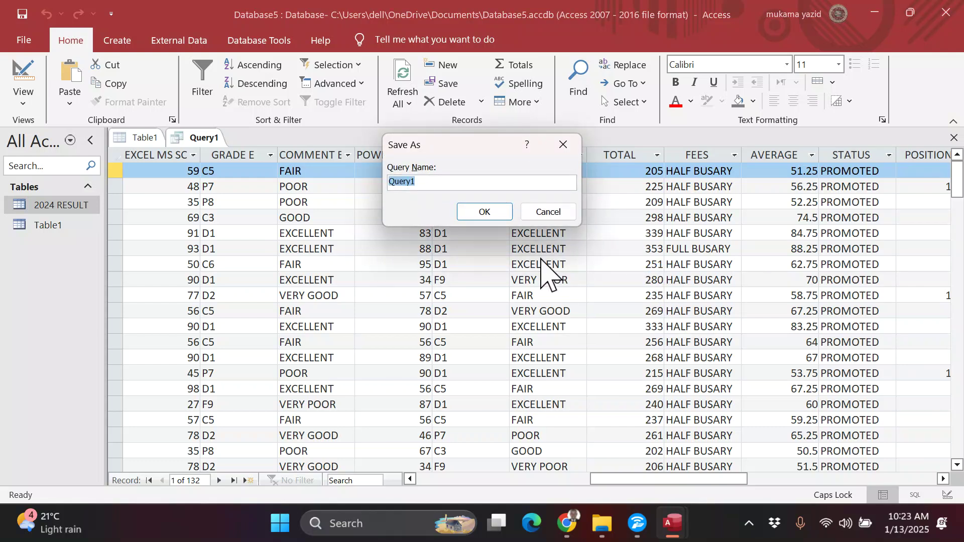
type("PROMOTED STUDENT")
key("Return")
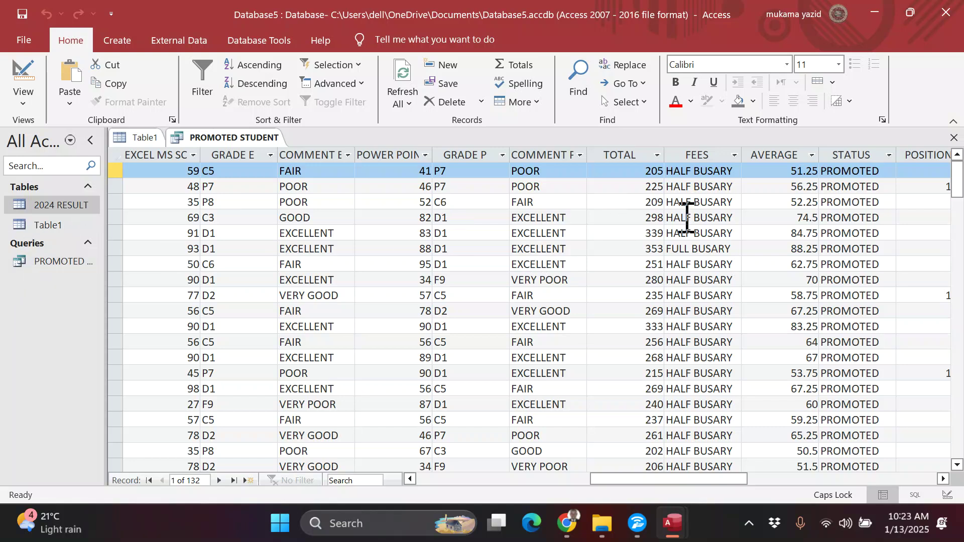
left_click(954, 137)
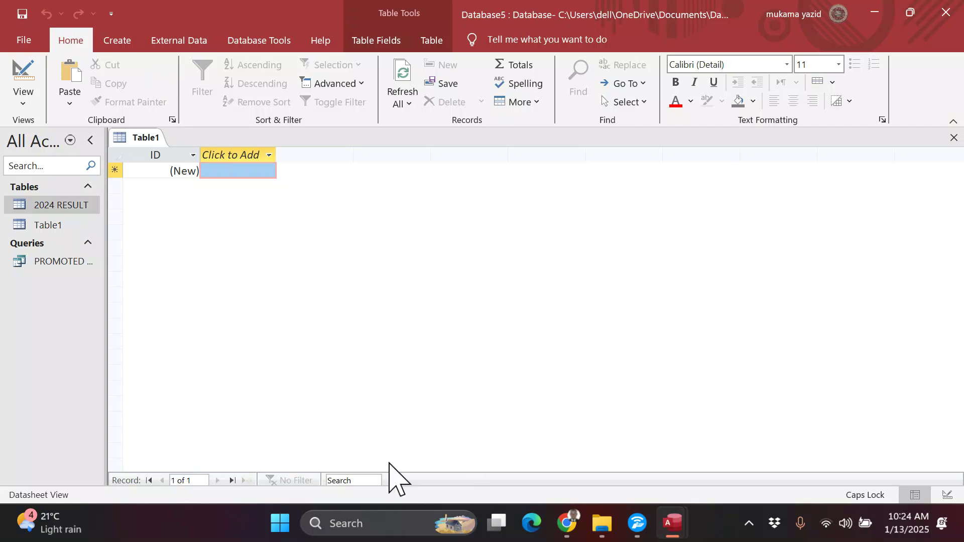
Step: Open the 2024 RESULT table and examine its columns through HM COMMENT, selecting the FULL BUSARY entry in FEES
double_click(36, 206)
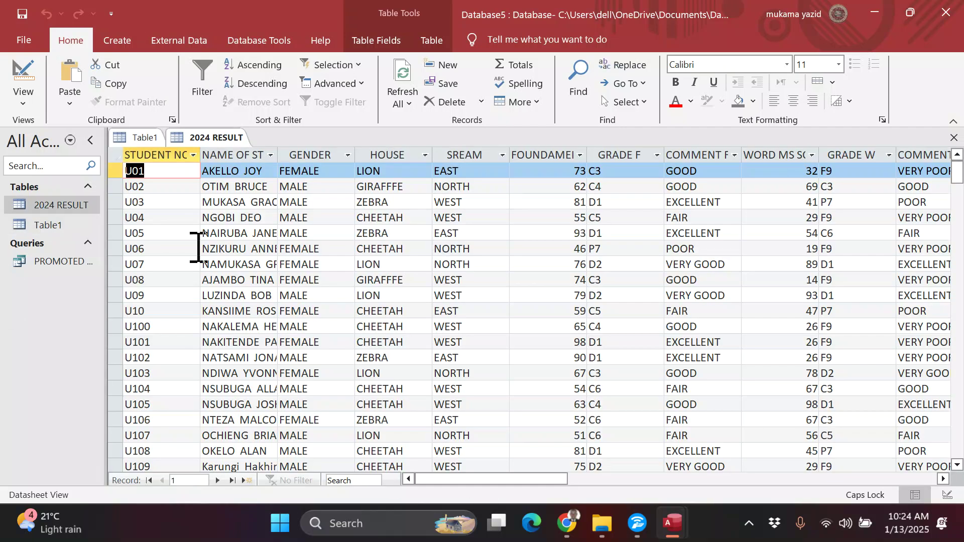
left_click(942, 478)
left_click(942, 478)
left_click(943, 480)
left_click(943, 480)
left_click(942, 479)
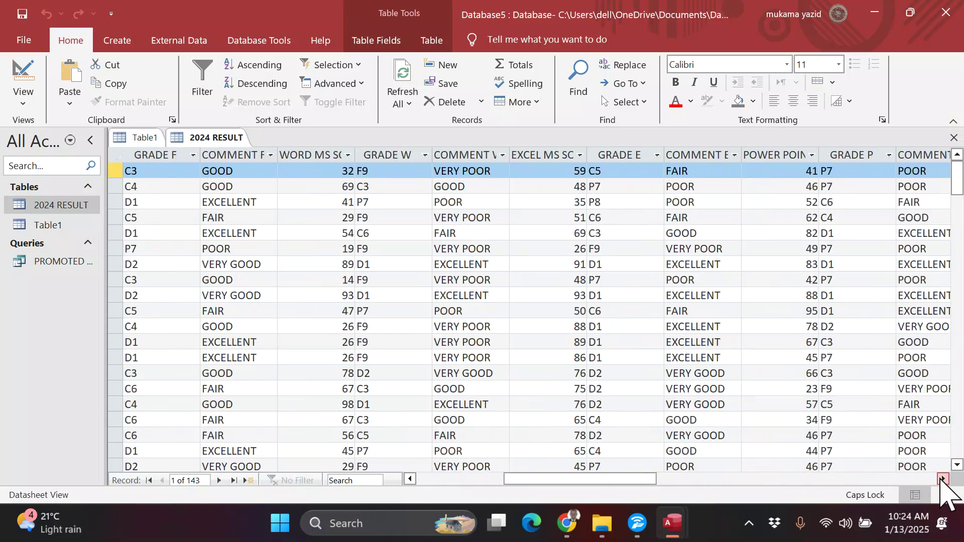
left_click(942, 479)
left_click(942, 479)
left_click(940, 477)
left_click(937, 470)
left_click(936, 470)
left_click(936, 470)
left_click(936, 470)
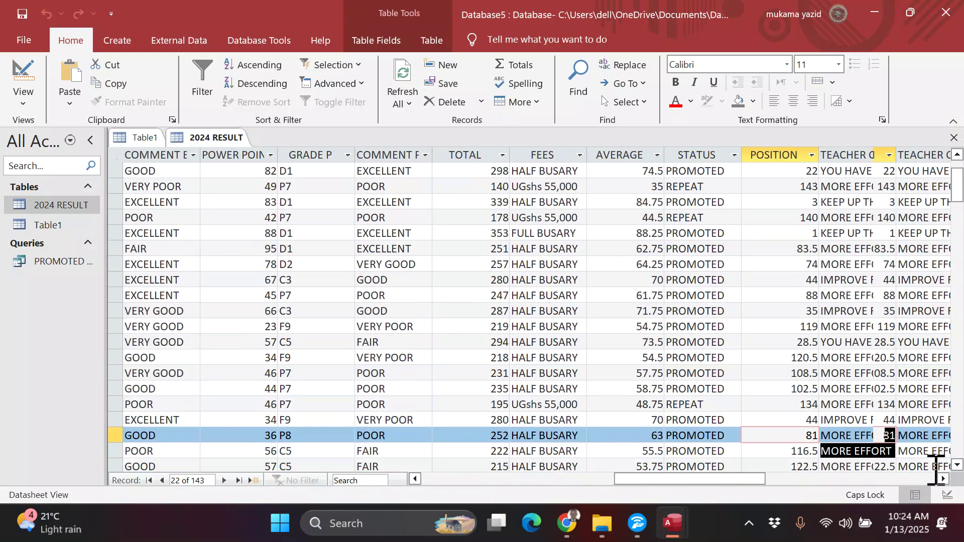
left_click(934, 471)
left_click(933, 470)
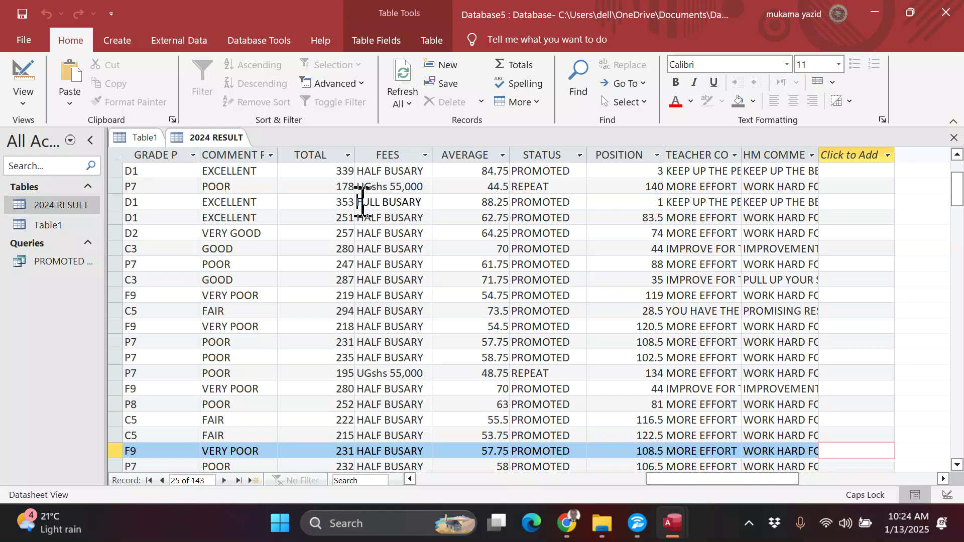
left_click(363, 202)
left_click_drag(399, 202, 418, 202)
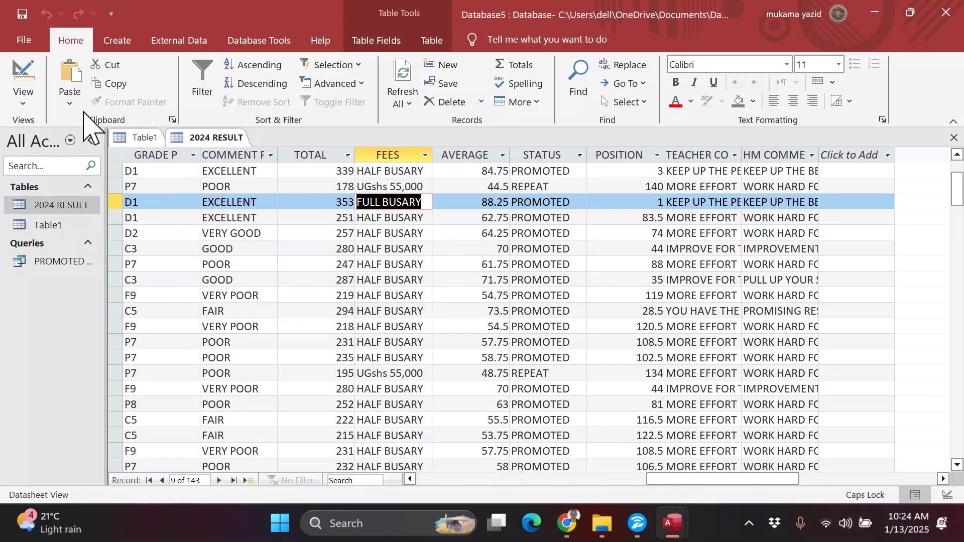
Step: Set up a Report Wizard report with all 2024 RESULT fields, no grouping levels, Tabular layout and Portrait orientation
left_click(110, 40)
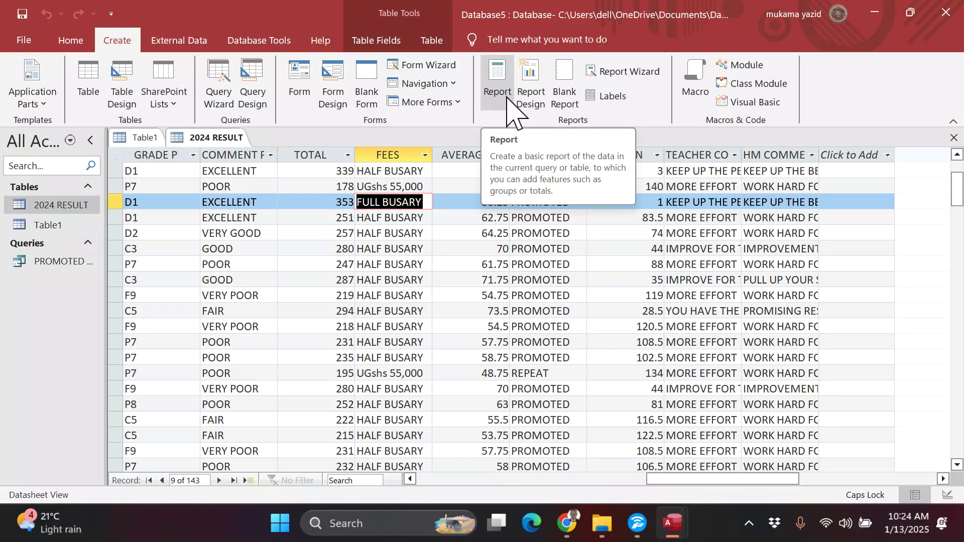
left_click(608, 76)
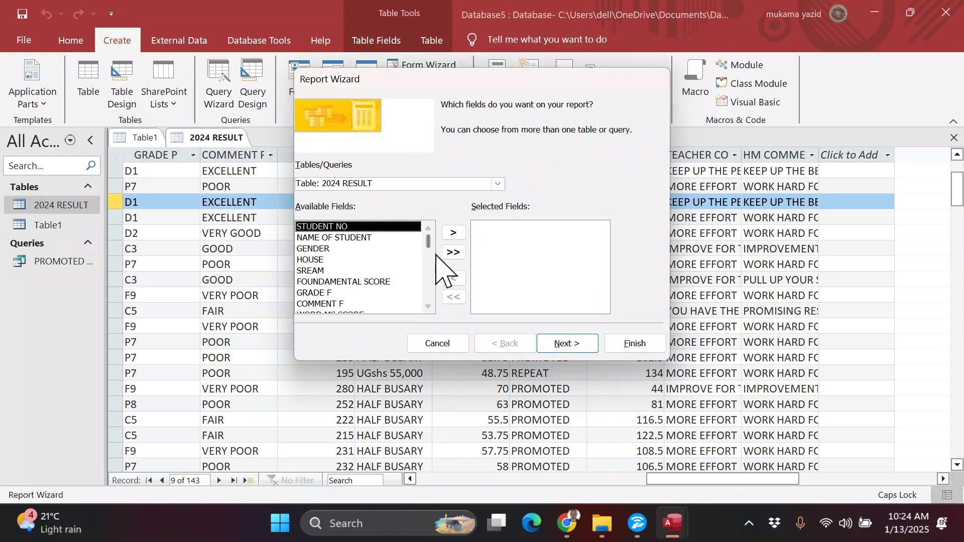
left_click(454, 253)
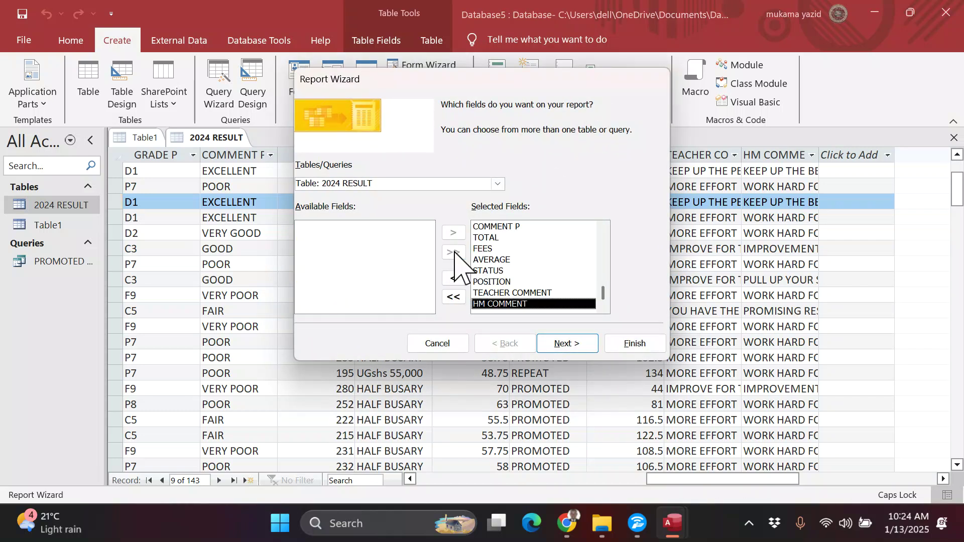
left_click(568, 344)
left_click(569, 344)
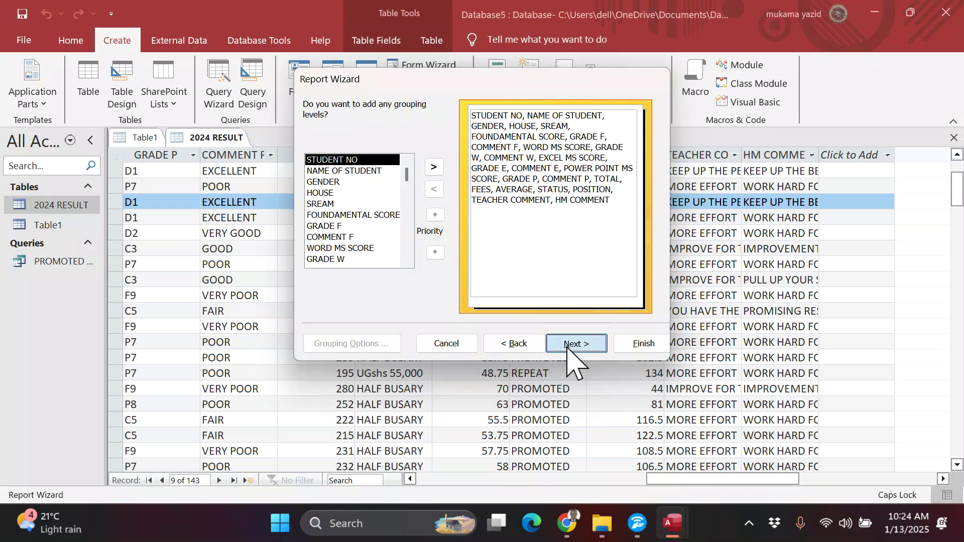
left_click(590, 341)
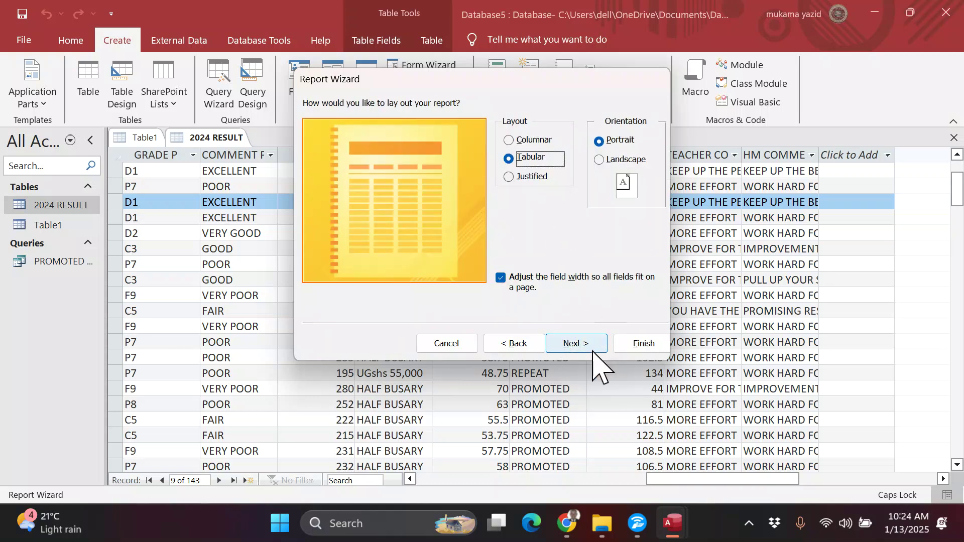
left_click(597, 345)
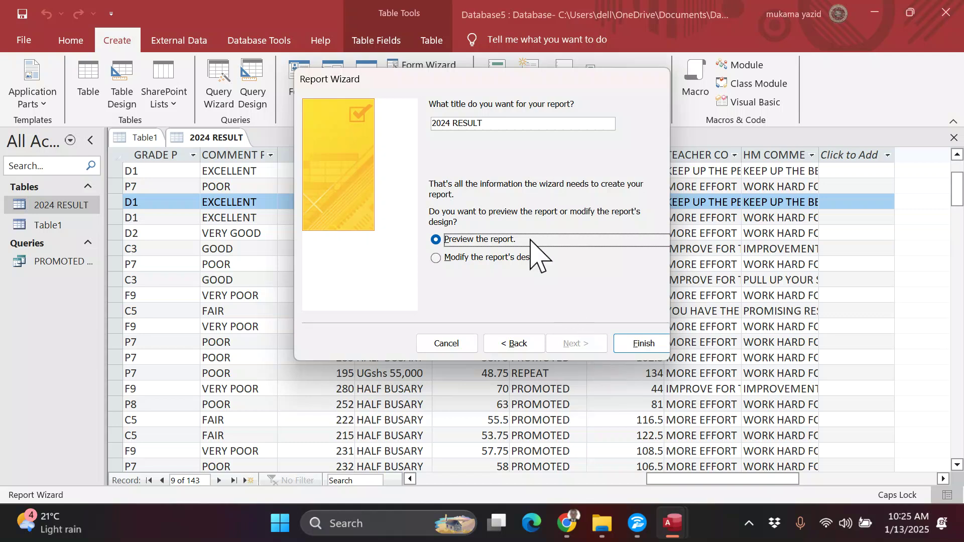
Step: Title the report FULL BUSARY STUDENT and finish it with a preview
left_click(490, 125)
left_click_drag(462, 126, 426, 124)
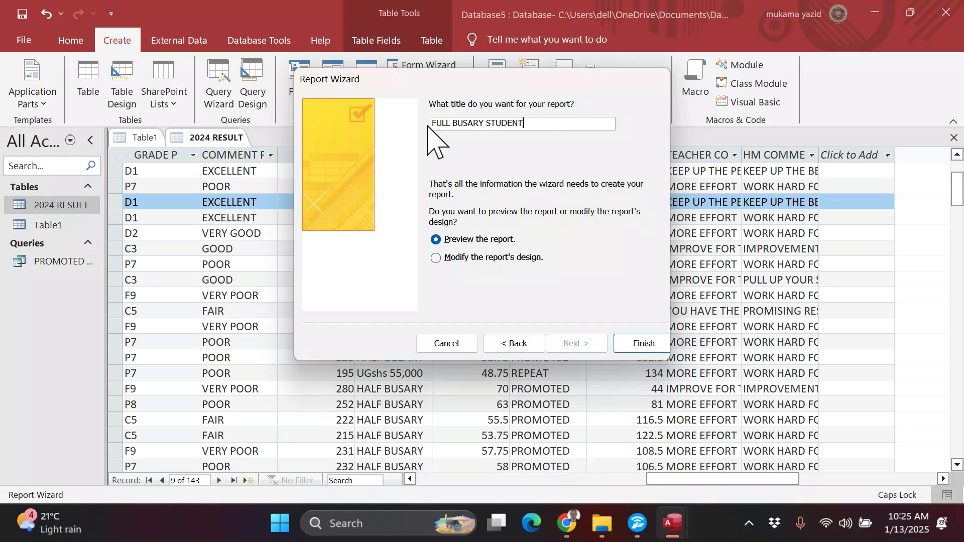
left_click(643, 346)
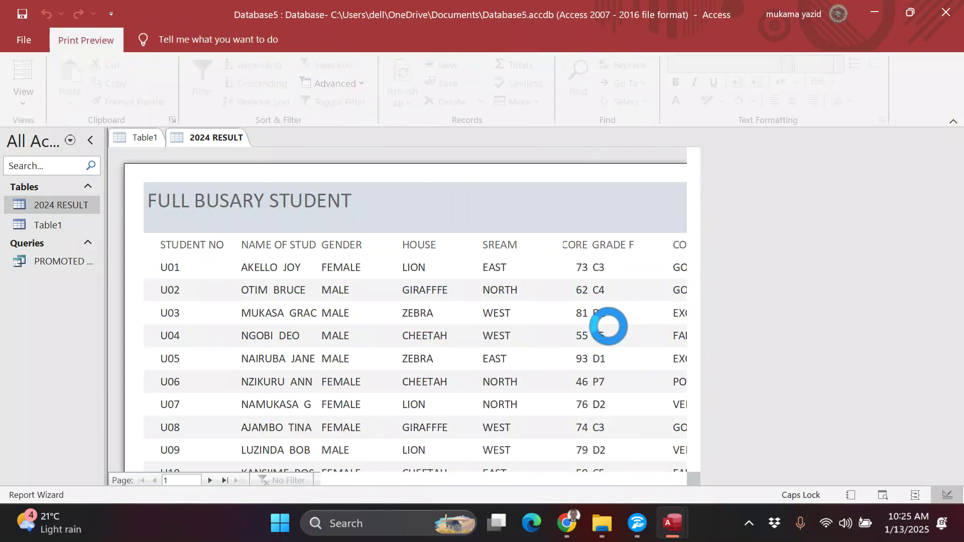
Step: Examine the first page of the FULL BUSARY STUDENT report preview, from its title and column headings to the date footer
scroll(621, 339, "down", 5)
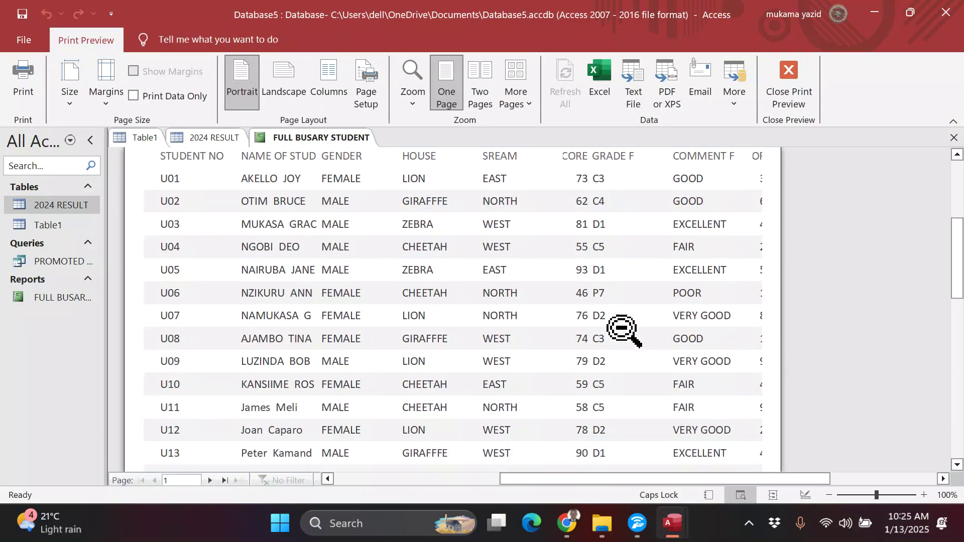
scroll(622, 326, "down", 10)
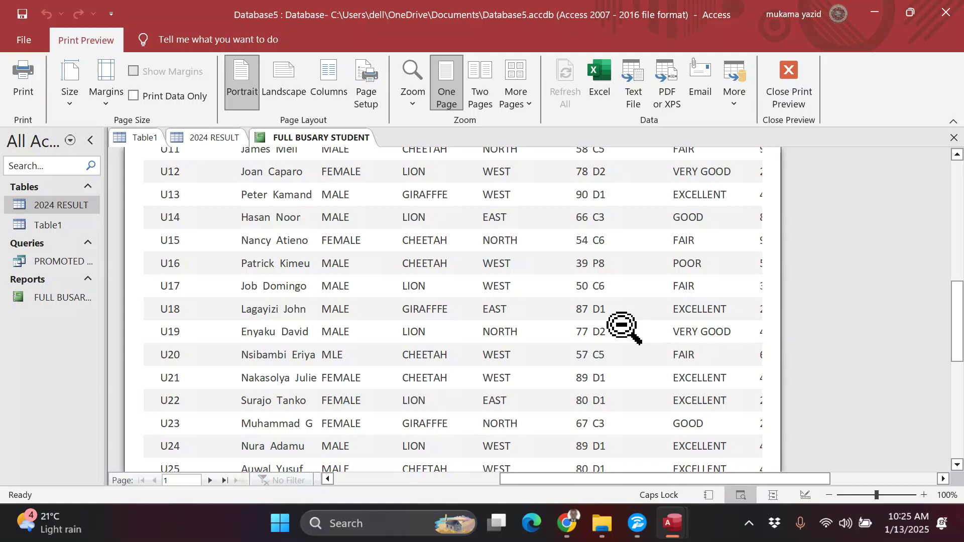
scroll(623, 326, "down", 3)
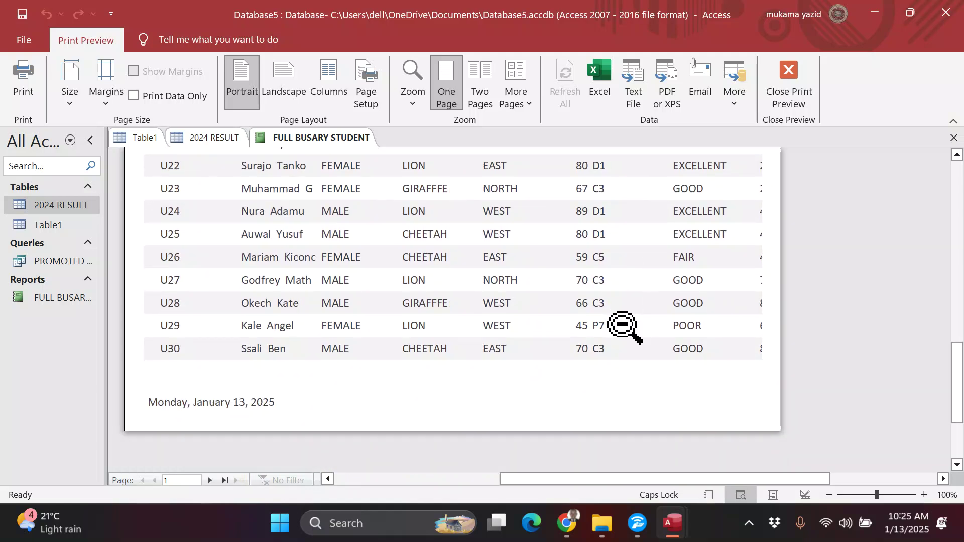
scroll(623, 326, "up", 11)
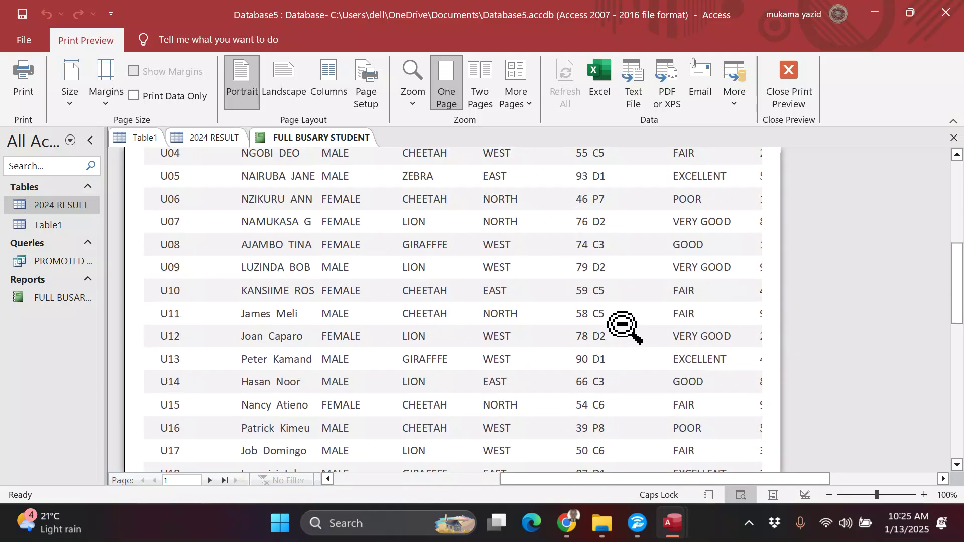
scroll(623, 327, "up", 6)
scroll(623, 327, "down", 2)
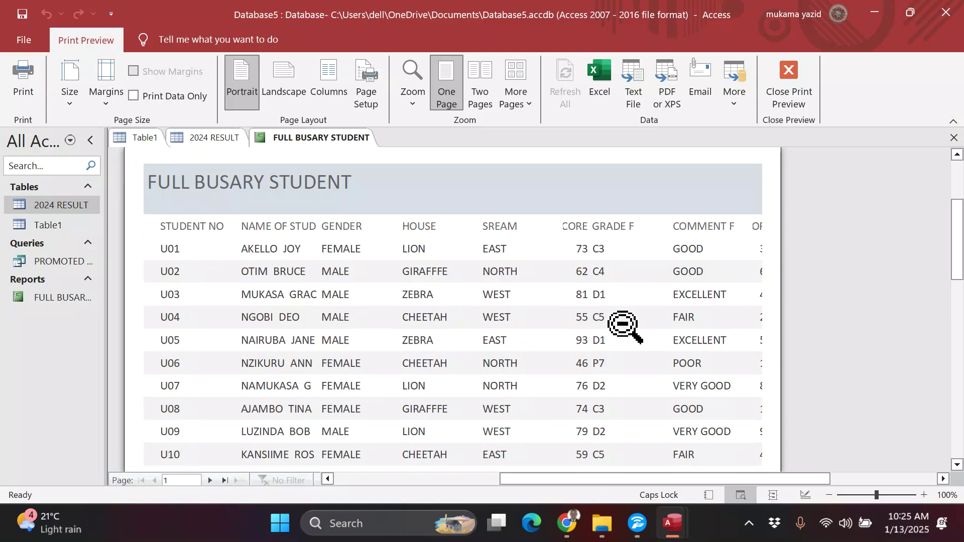
scroll(623, 326, "down", 2)
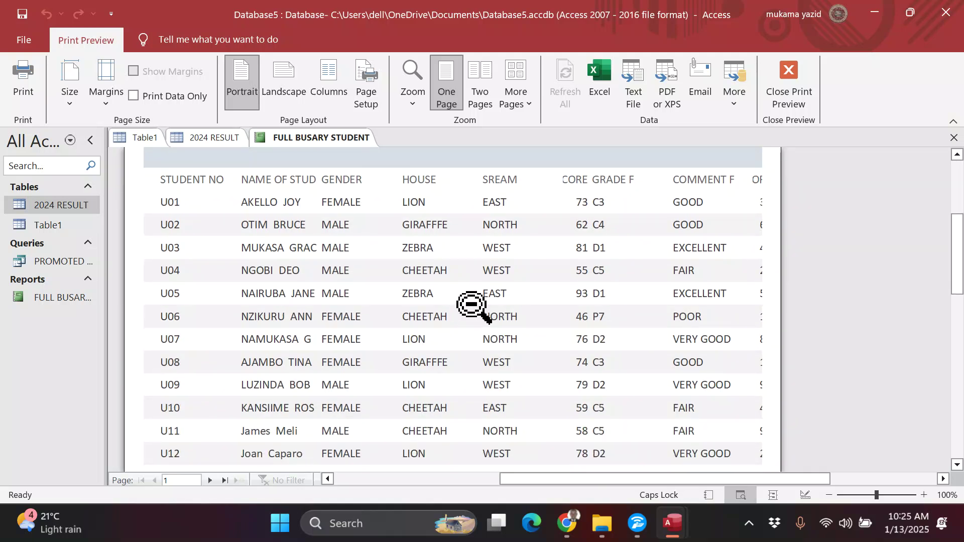
scroll(472, 305, "up", 3)
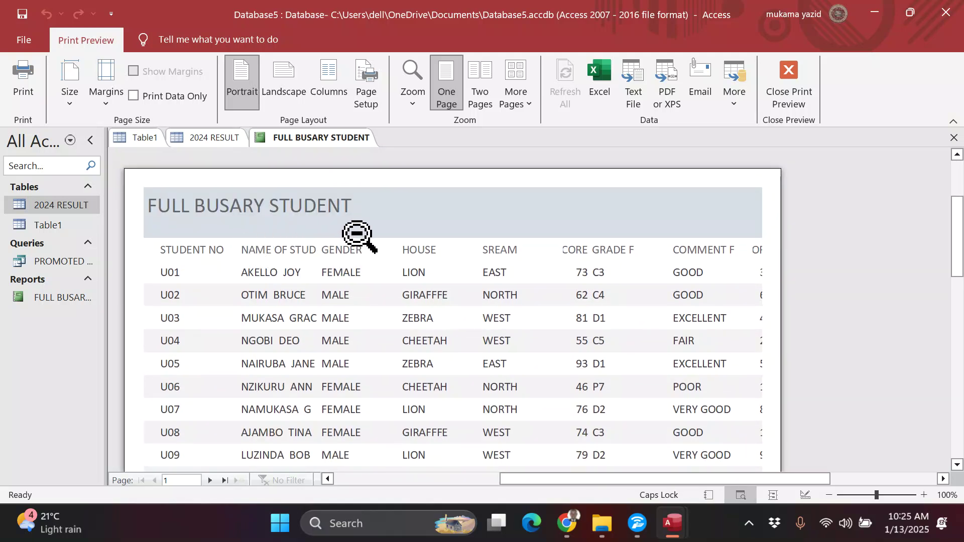
scroll(736, 375, "down", 3)
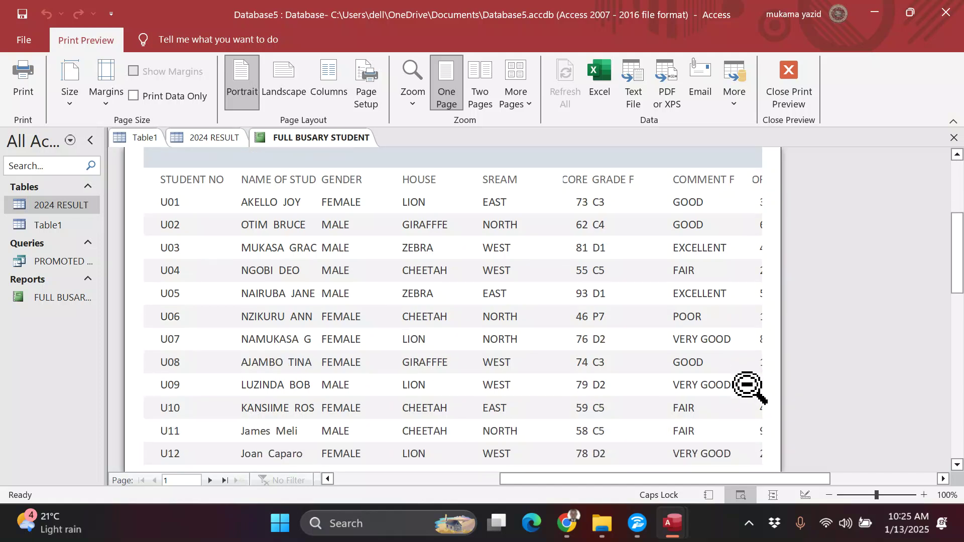
Step: Inspect the report page's layout by alternating between the whole-page view and the 100% view of the student rows
left_click(943, 479)
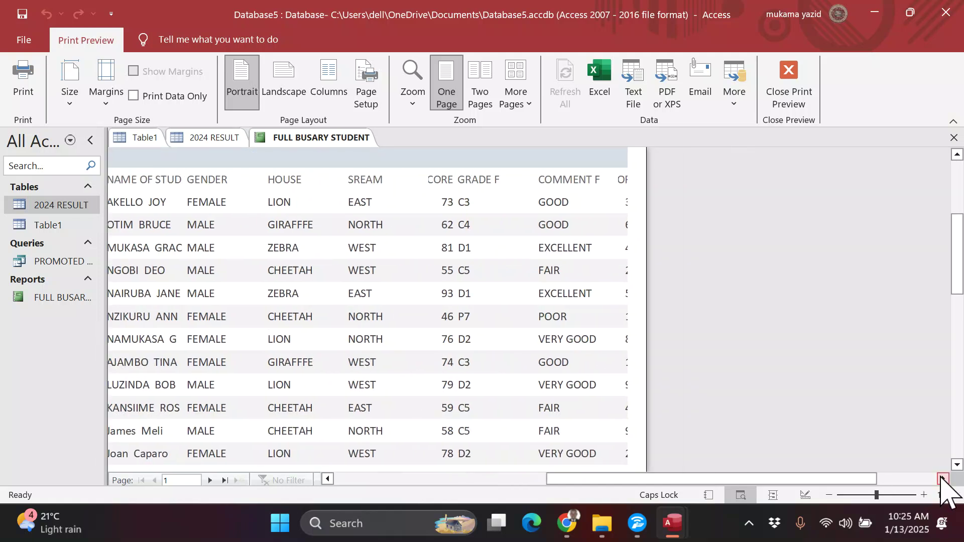
left_click(625, 374)
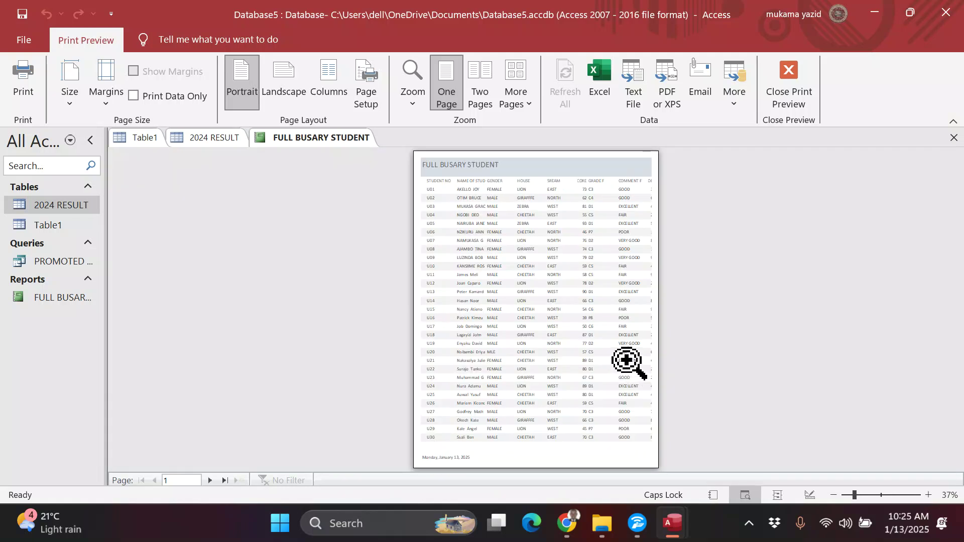
left_click(465, 402)
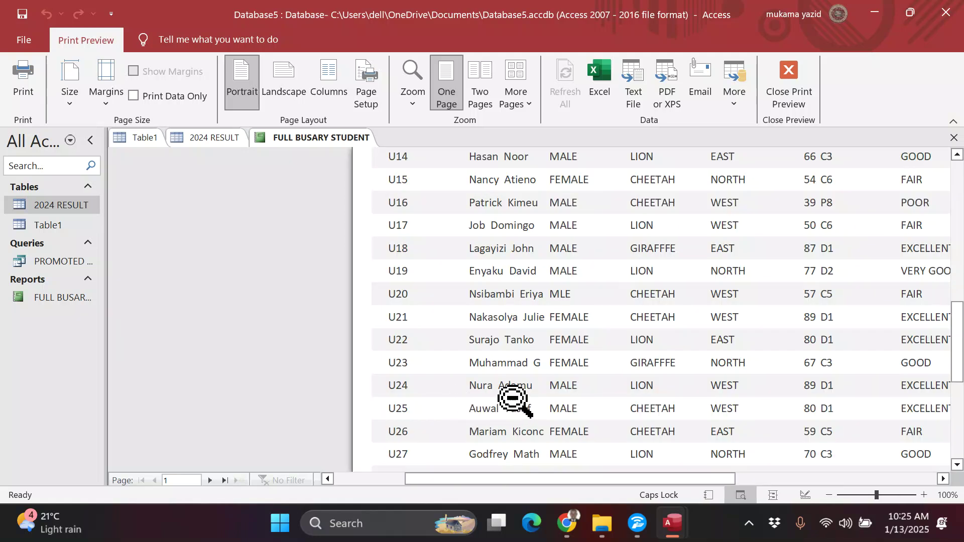
left_click(508, 394)
left_click(465, 370)
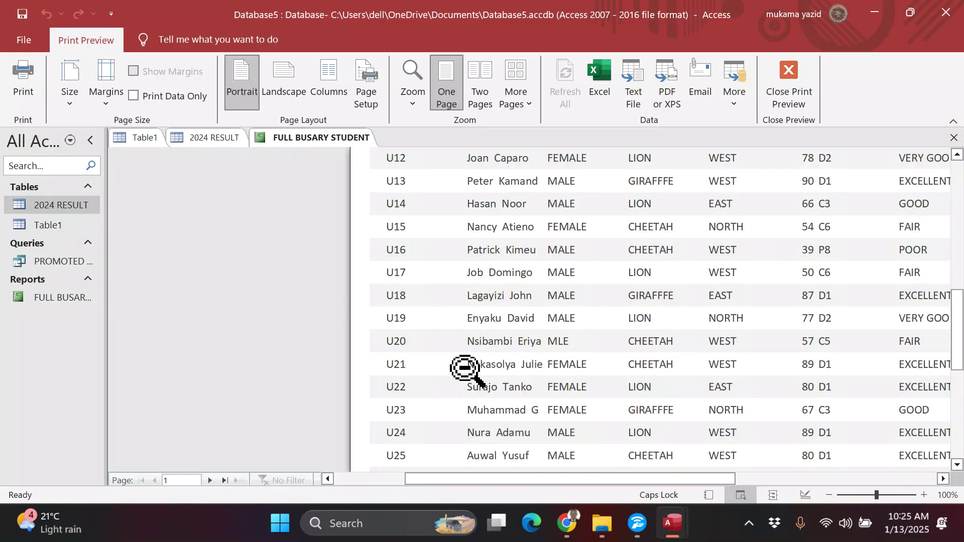
scroll(430, 361, "down", 3)
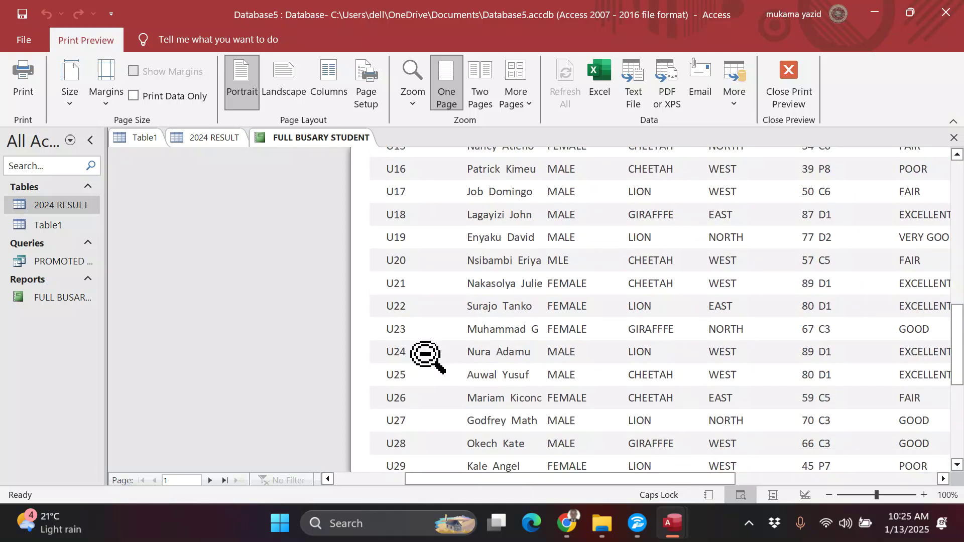
left_click(930, 468)
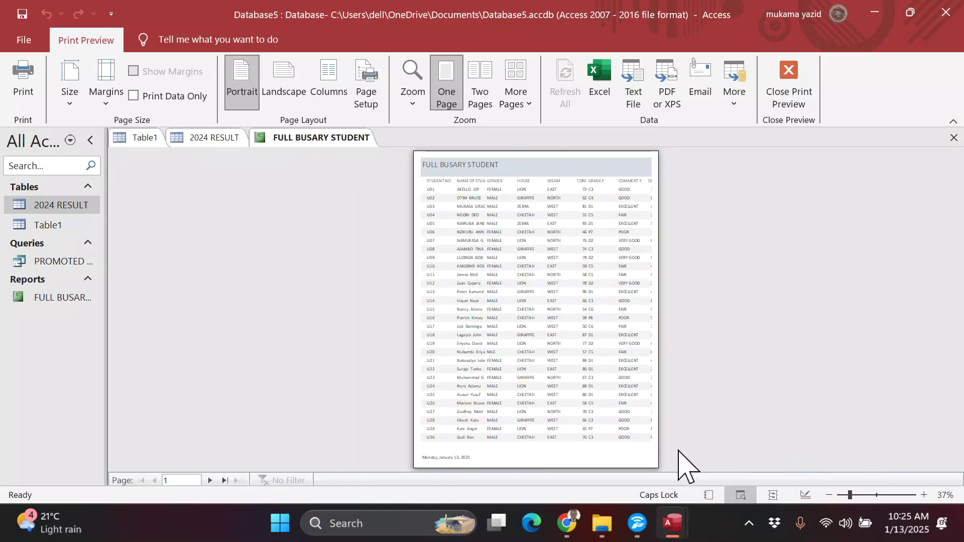
Step: Page forward through the report preview as far as page 13, examining how the columns and records continue across pages
left_click(210, 481)
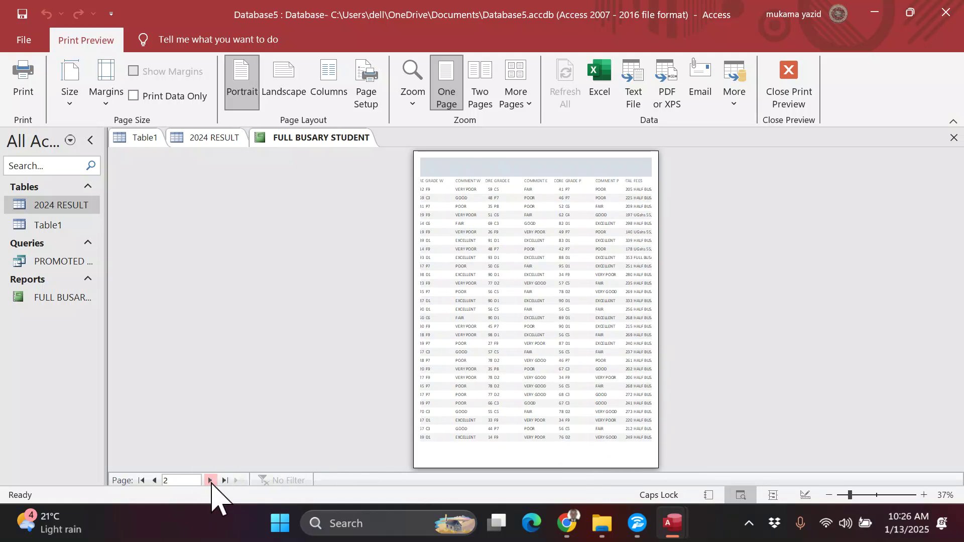
left_click(211, 480)
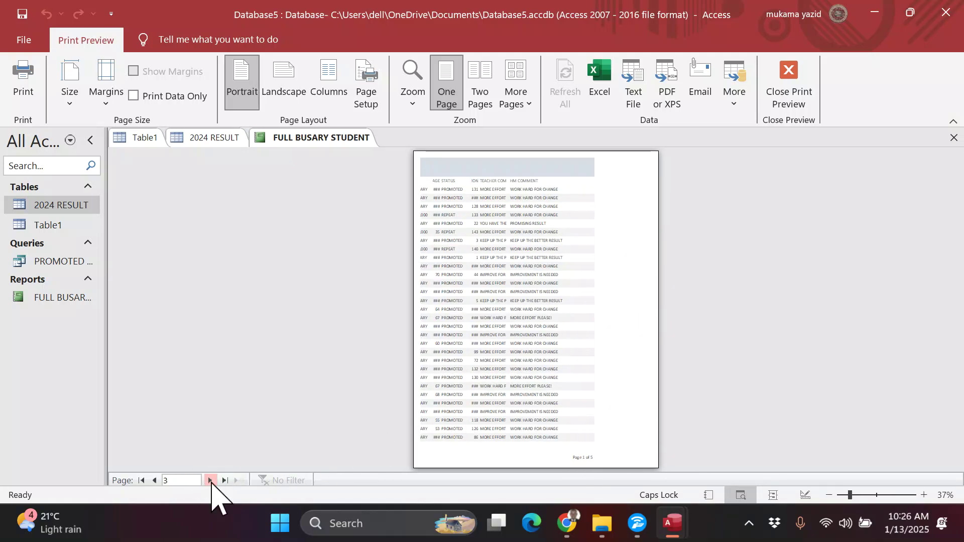
left_click(523, 390)
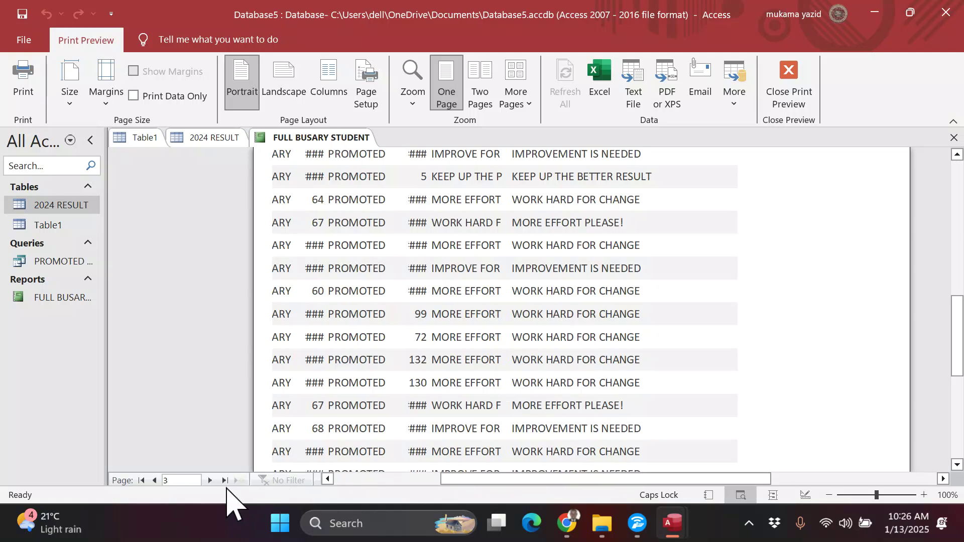
left_click(210, 481)
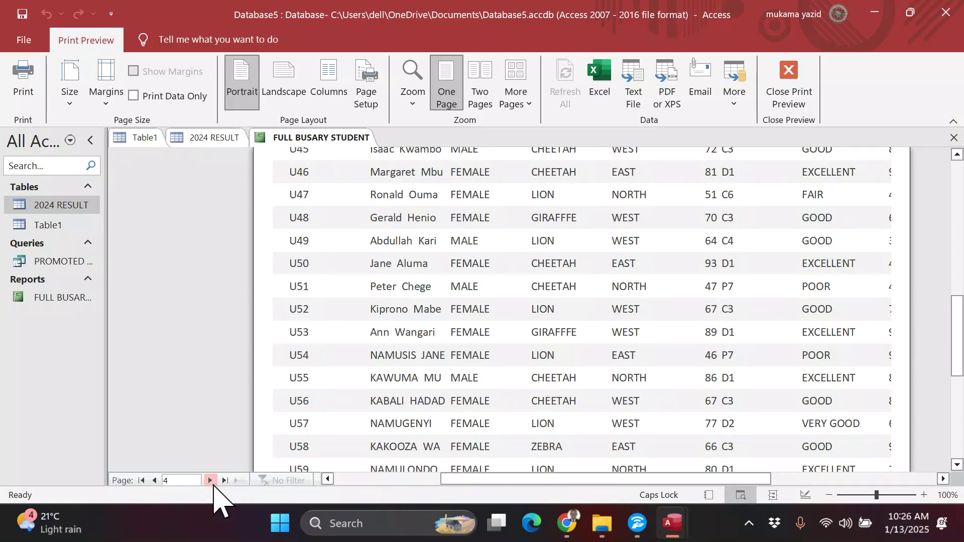
left_click(211, 480)
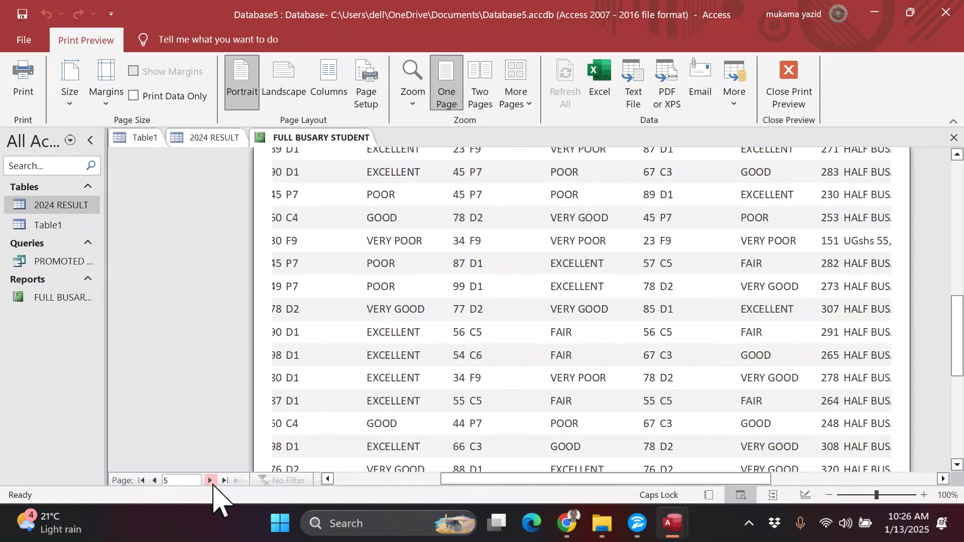
left_click(211, 480)
left_click(211, 481)
left_click(211, 481)
left_click(210, 481)
left_click(211, 480)
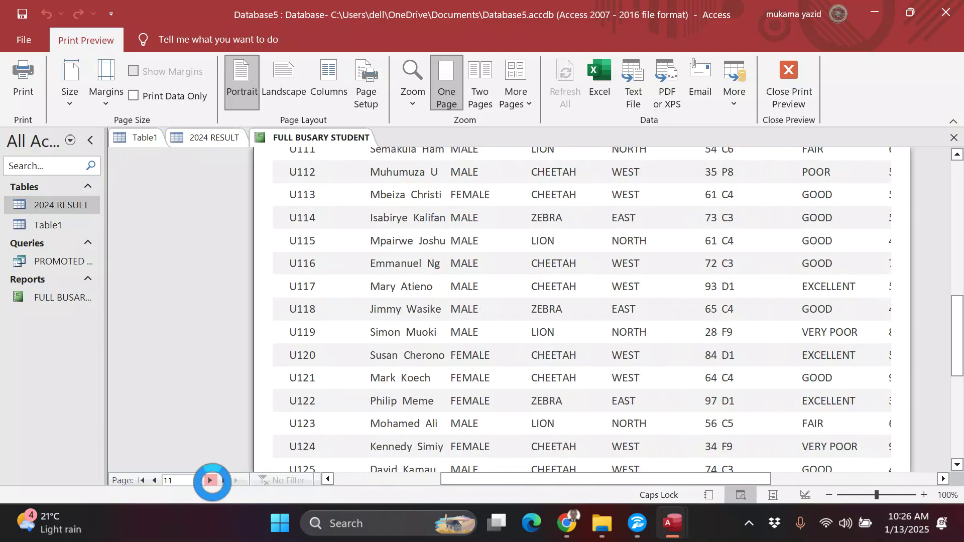
left_click(210, 481)
left_click(211, 480)
left_click(211, 480)
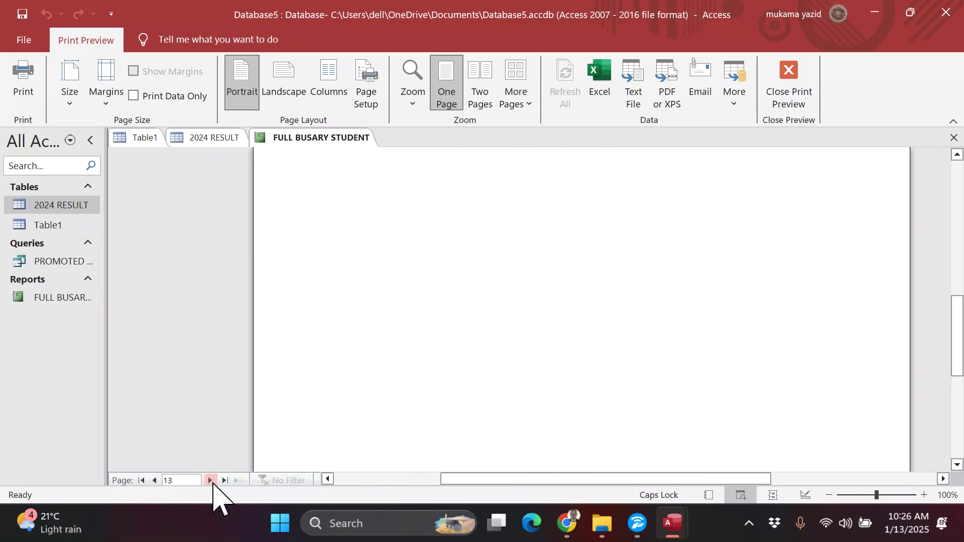
Step: Return to the report's first page and review its records down to the footer and back up to the title
left_click(142, 480)
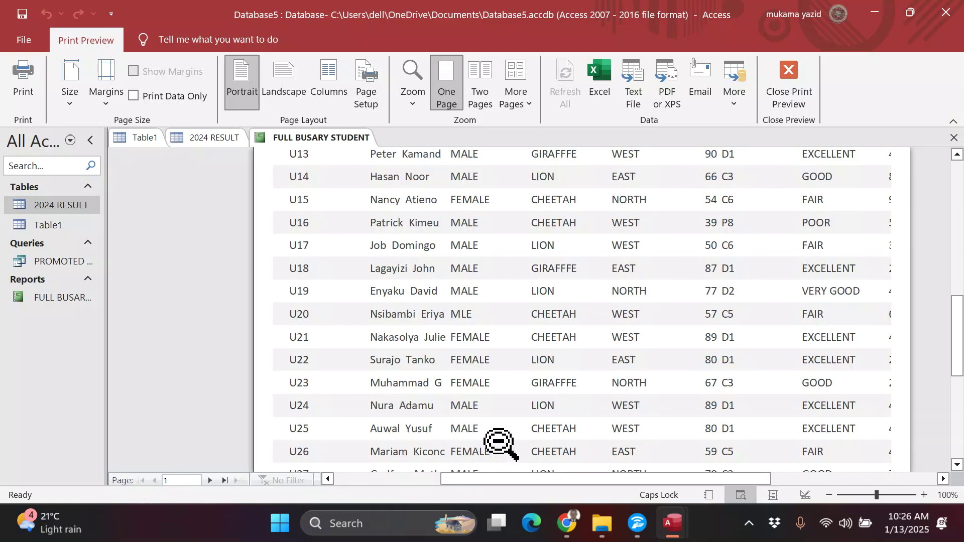
scroll(496, 415, "down", 5)
scroll(495, 415, "down", 1)
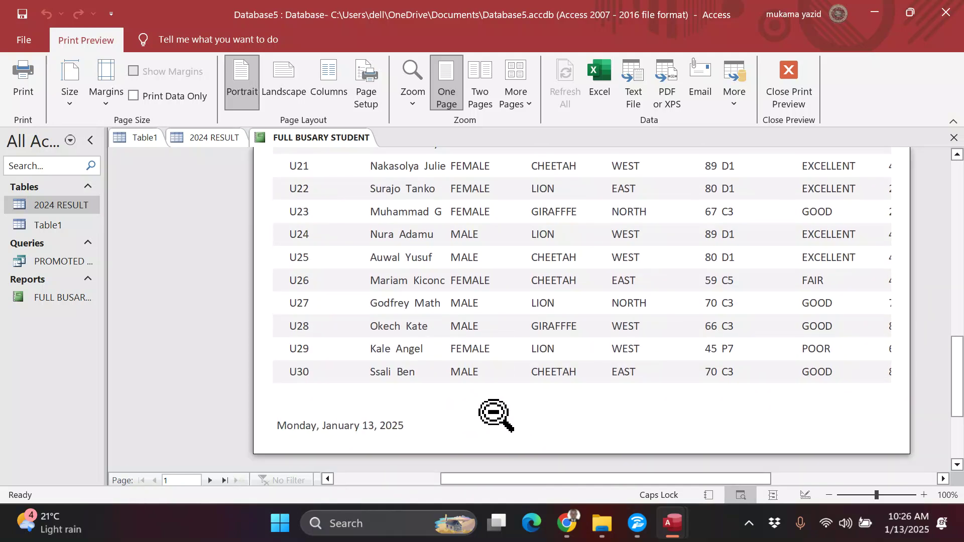
scroll(494, 405, "up", 4)
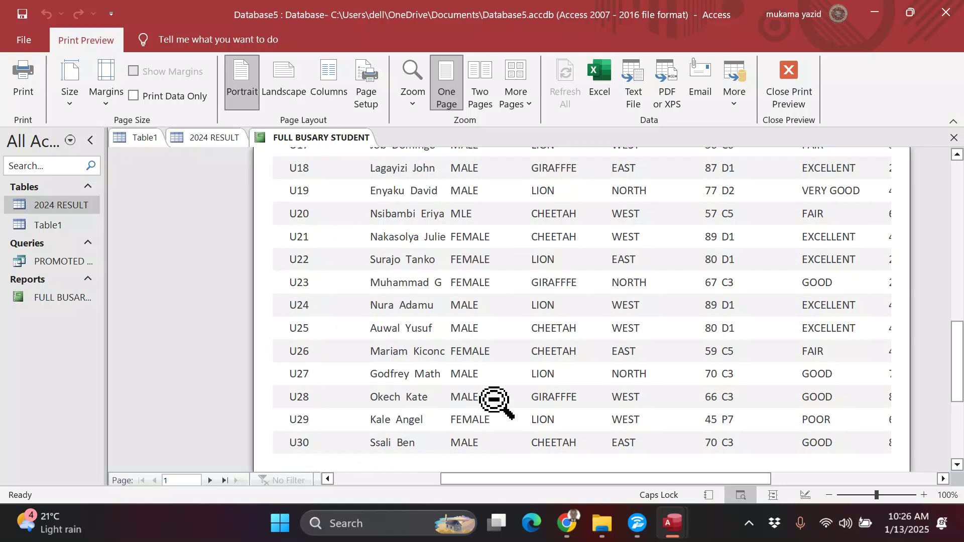
scroll(497, 390, "up", 18)
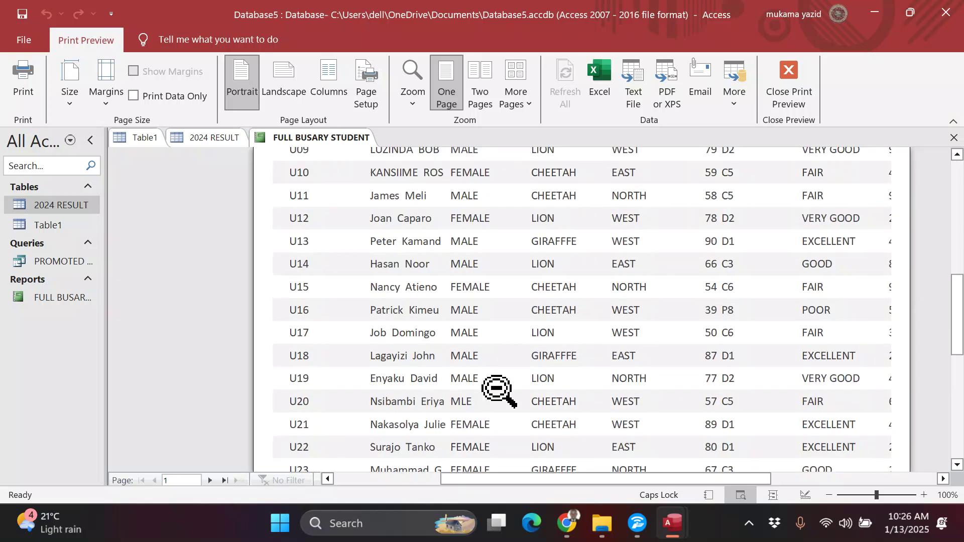
scroll(494, 382, "up", 1)
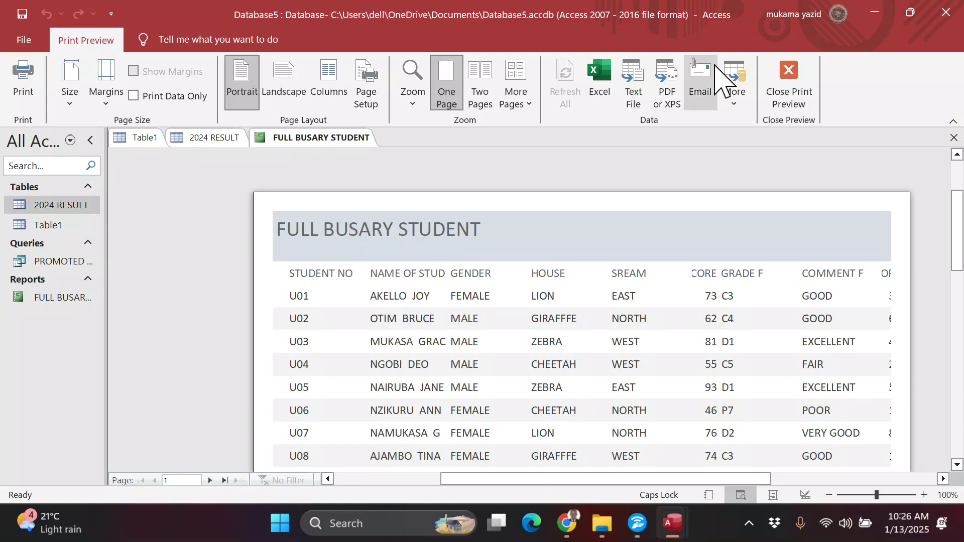
Step: Close the print preview and the FULL BUSARY STUDENT report, and close the Database5 window
left_click(803, 90)
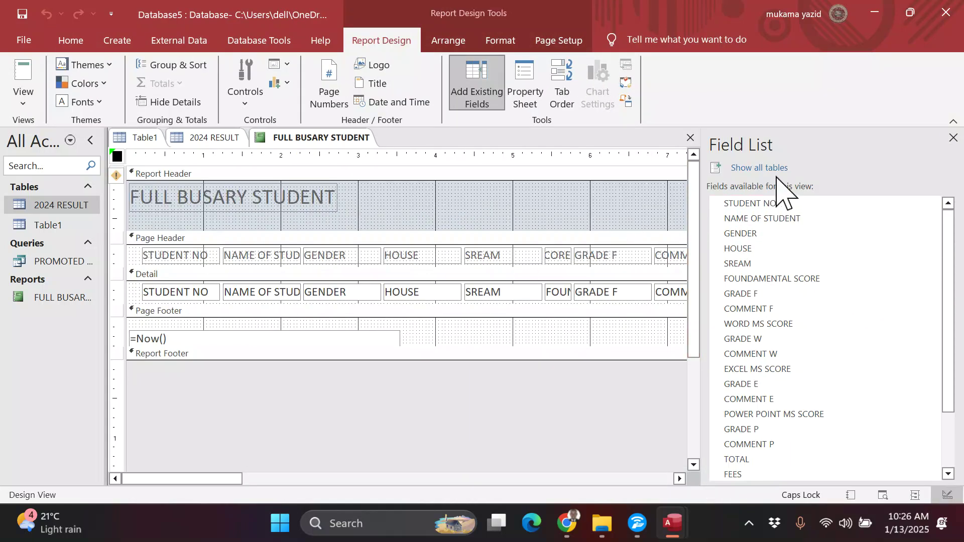
left_click(690, 137)
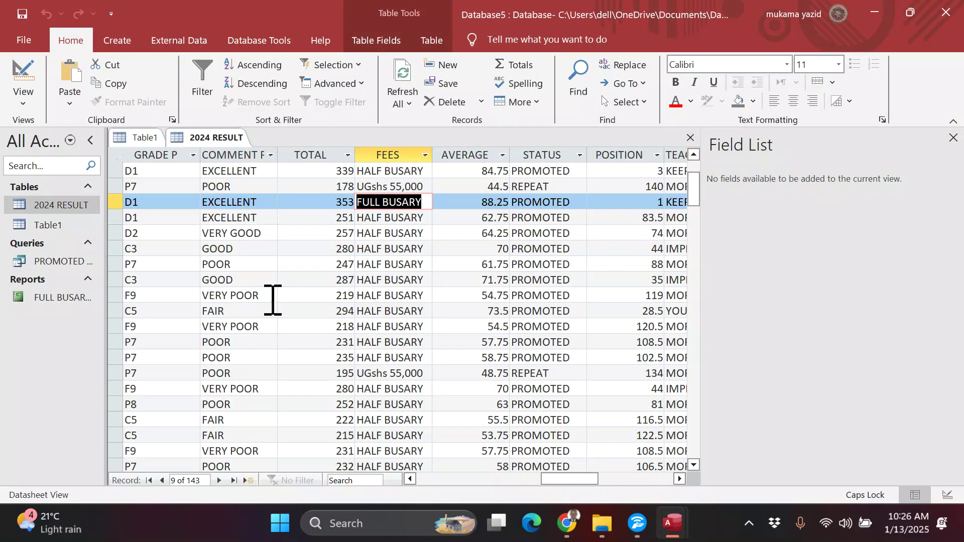
scroll(372, 316, "up", 2)
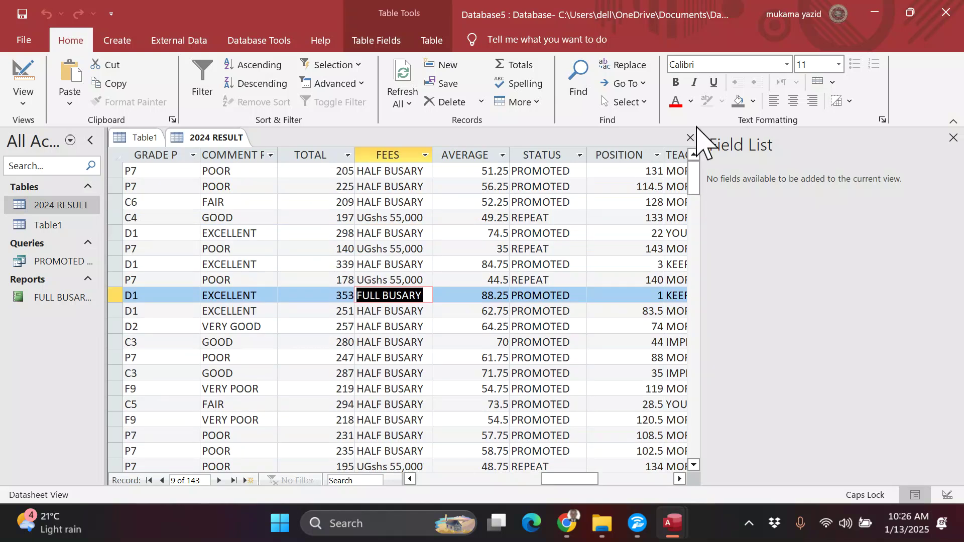
left_click(946, 15)
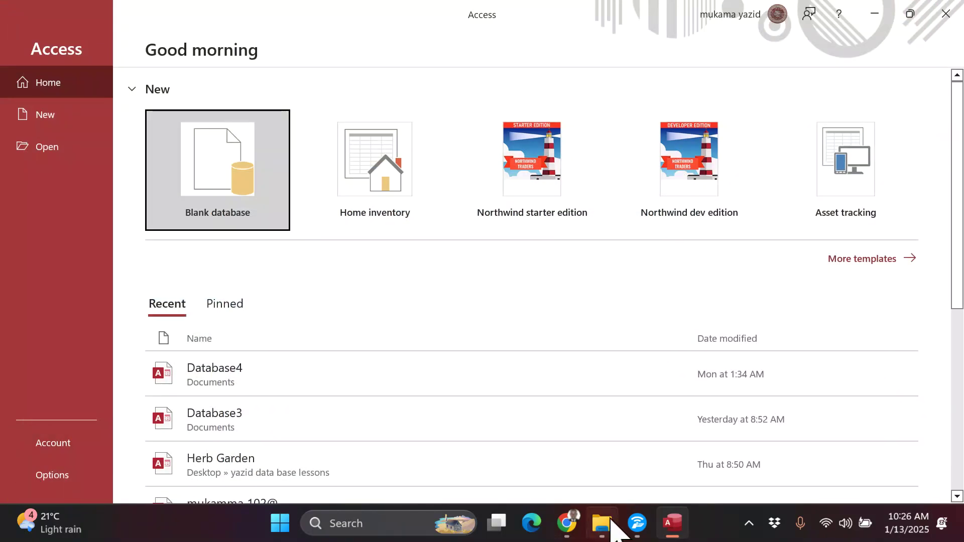
mouse_move(658, 534)
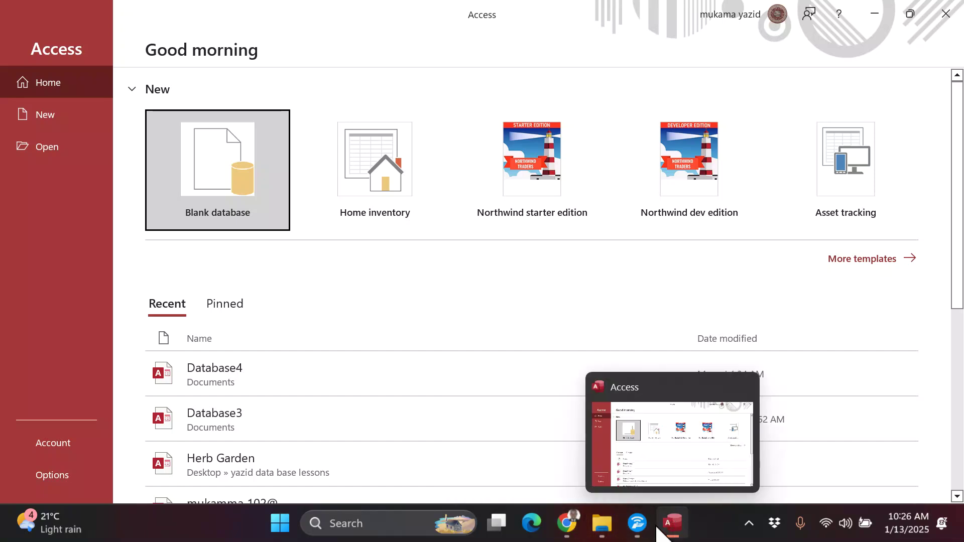